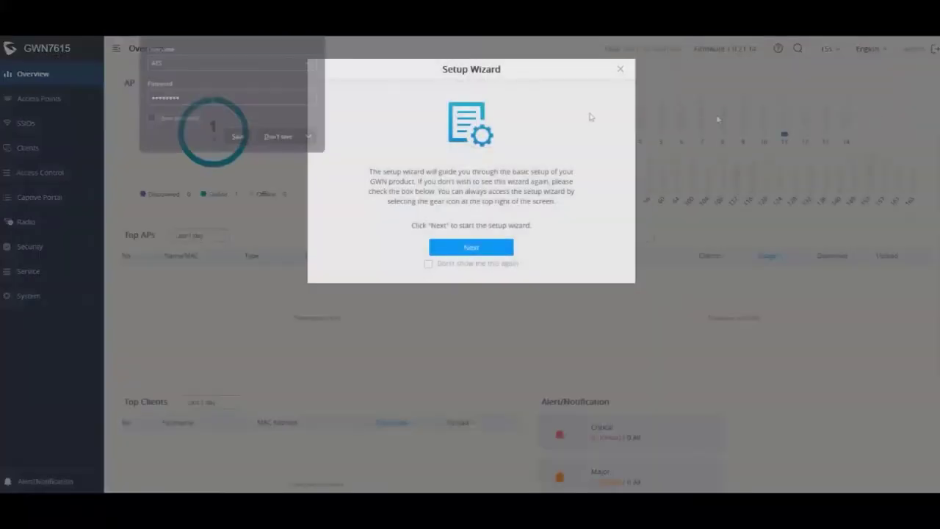
Step: Dismiss the setup wizard and check the firmware server address in the system maintenance settings
click(620, 69)
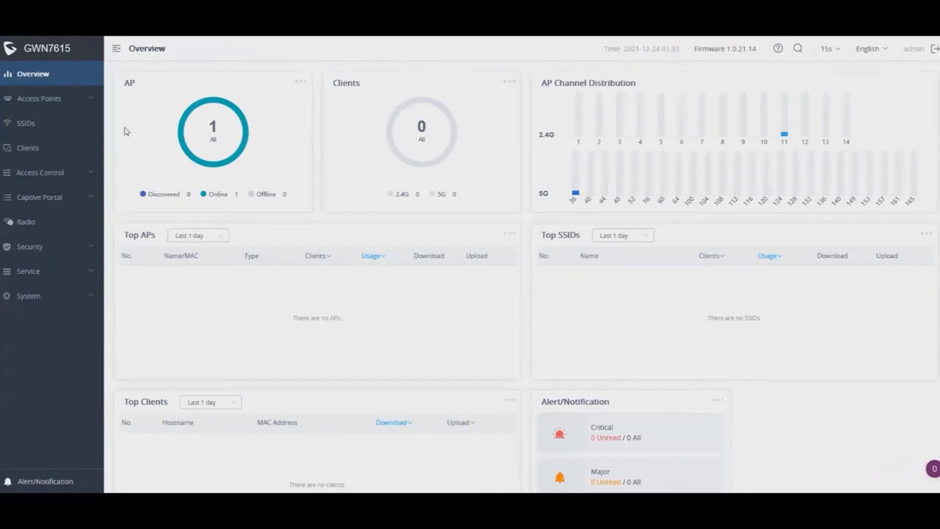
click(36, 299)
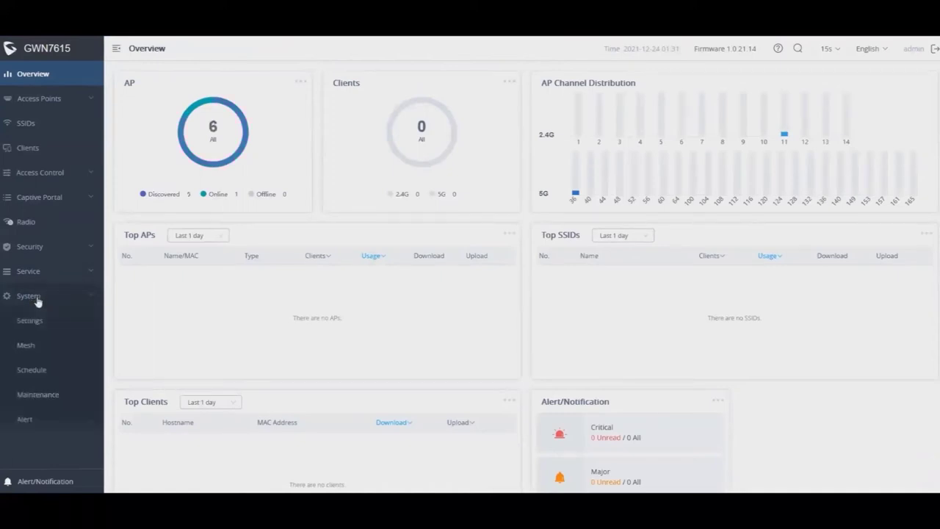
click(42, 395)
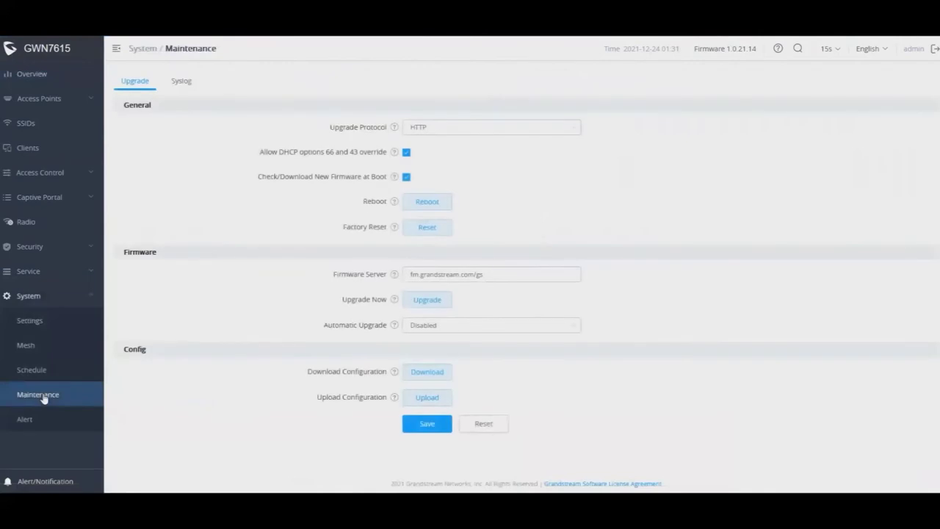
drag(499, 274, 401, 274)
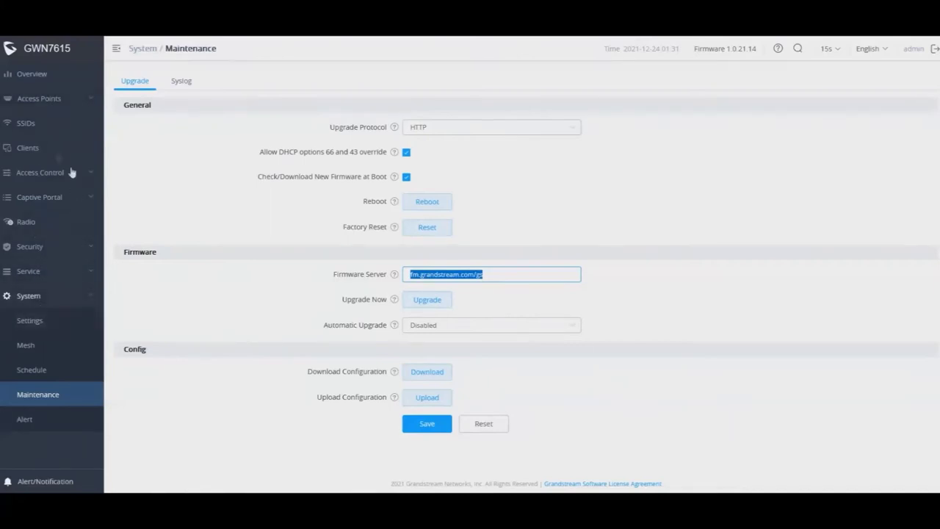
Step: Discover nearby access points from the access point configuration and pair the three available GWN7615 devices with the master
click(42, 99)
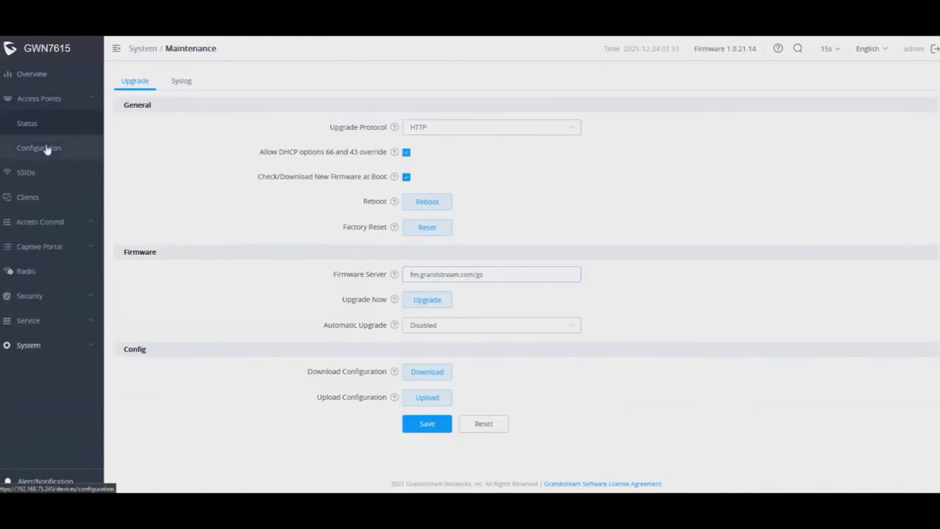
click(46, 149)
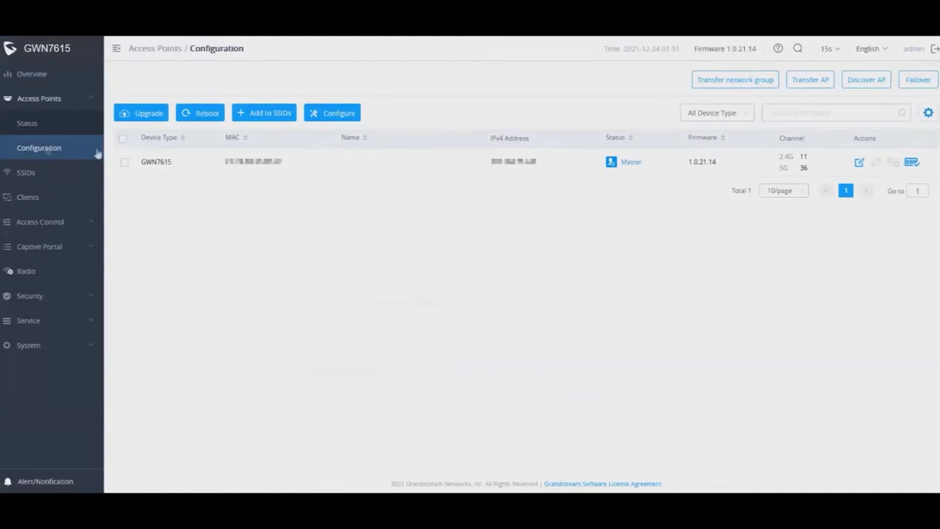
click(864, 83)
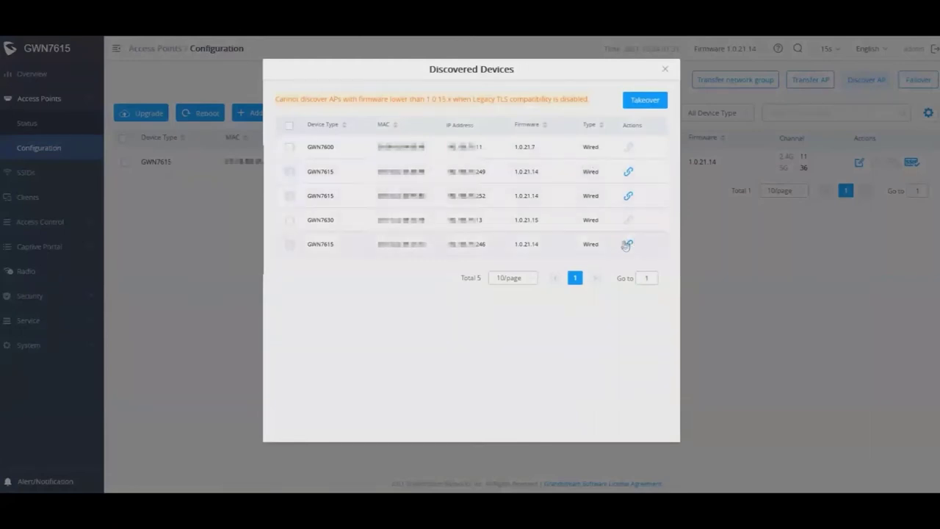
click(628, 173)
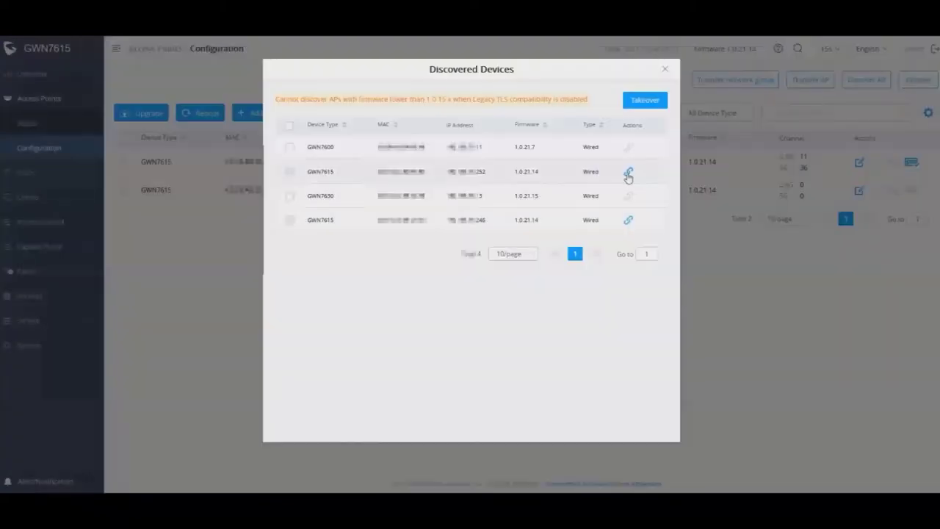
click(628, 173)
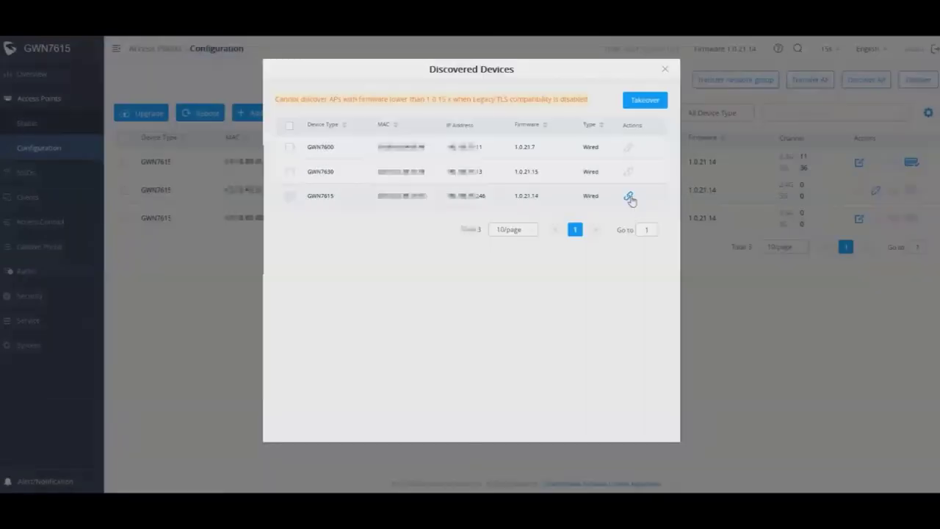
click(629, 197)
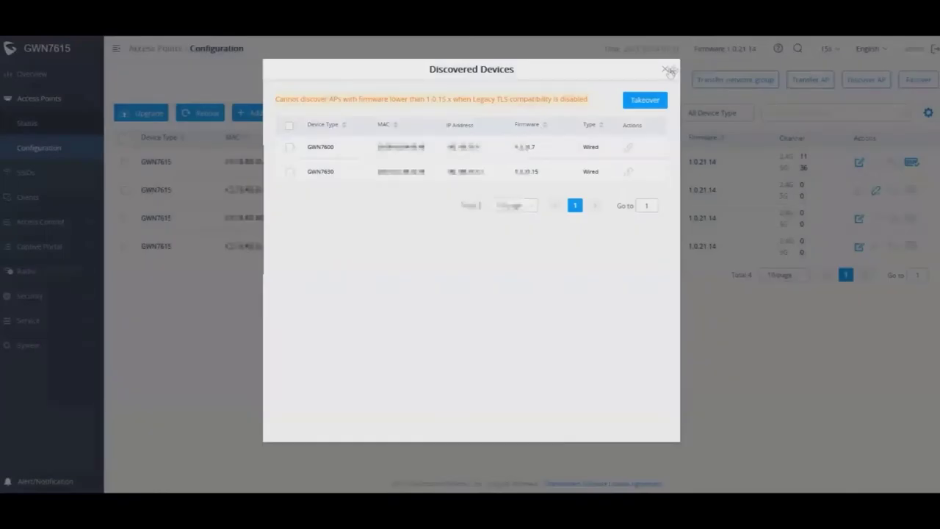
click(663, 71)
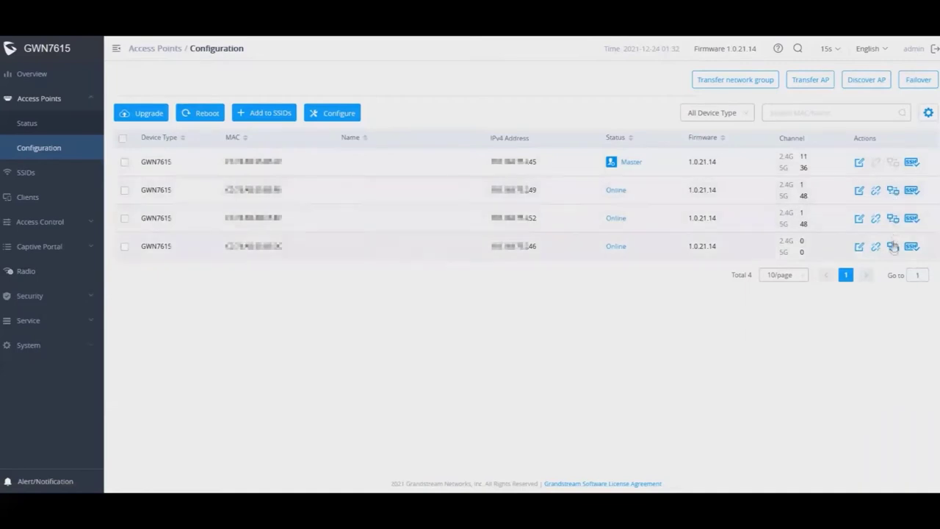
Step: Set the radio power to Low for both the 2.4G and 5G bands in the global radio settings
click(38, 279)
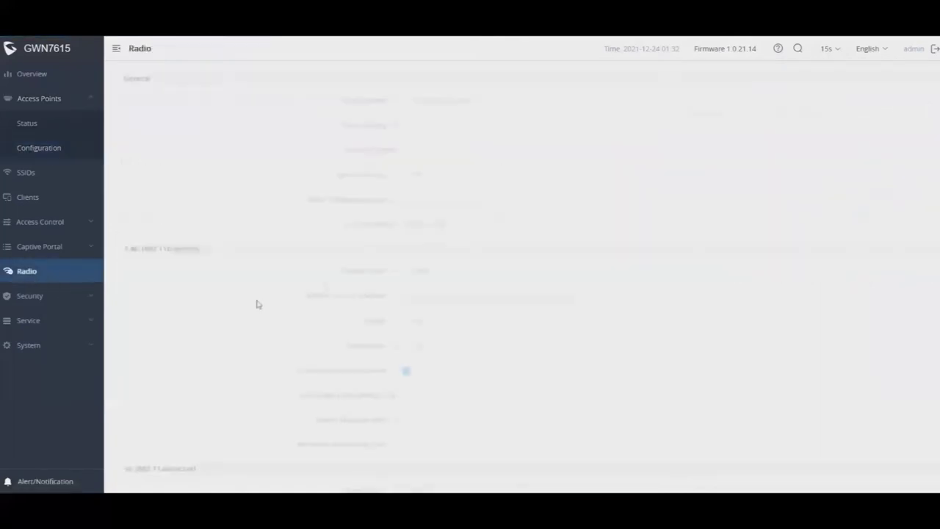
scroll(232, 193, down, 3)
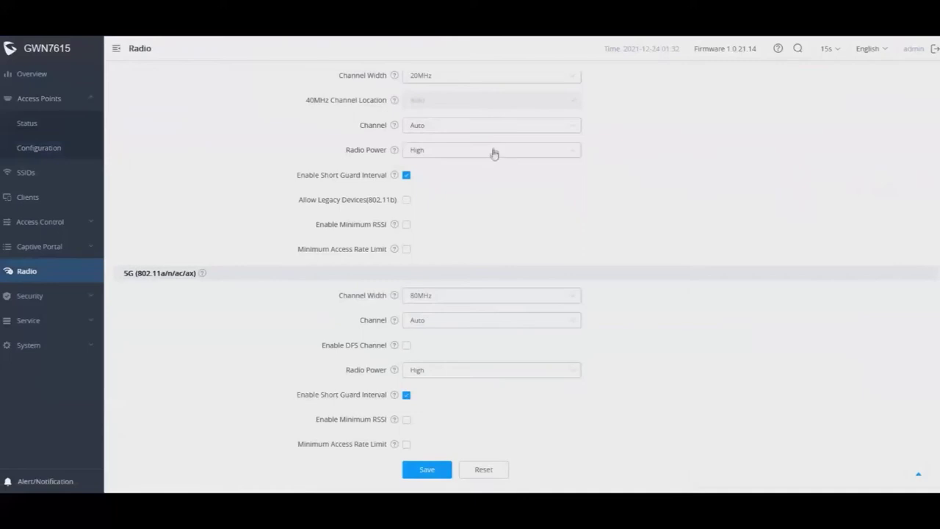
click(491, 151)
click(438, 179)
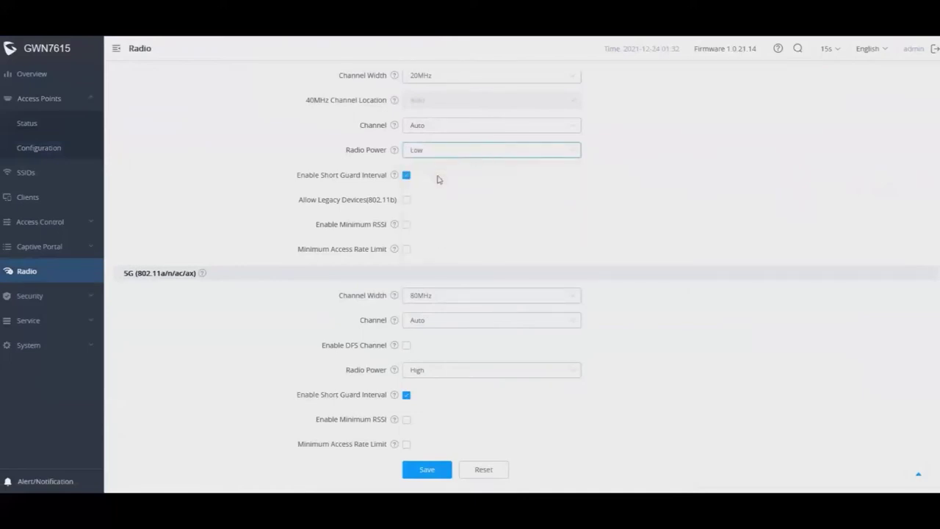
click(514, 373)
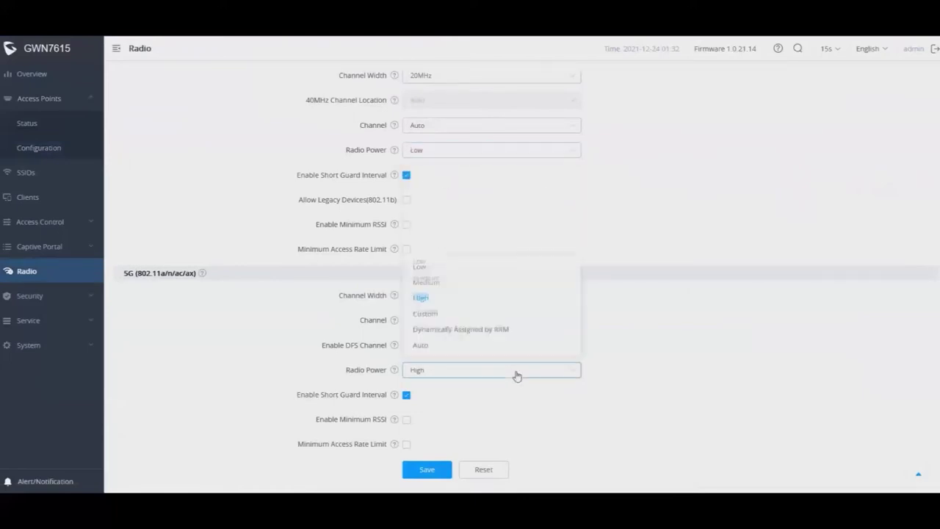
click(425, 266)
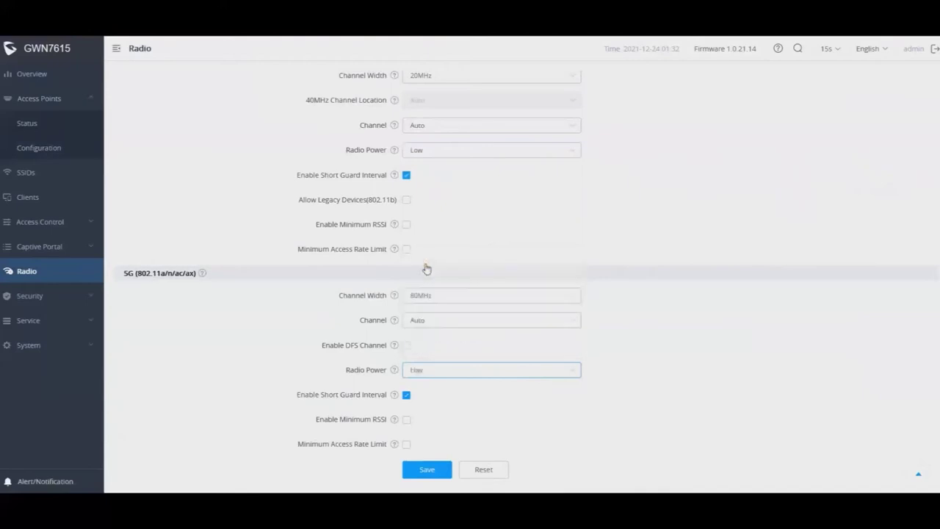
Step: Set the 5G channel width to 20MHz, then save and apply the radio settings
click(483, 298)
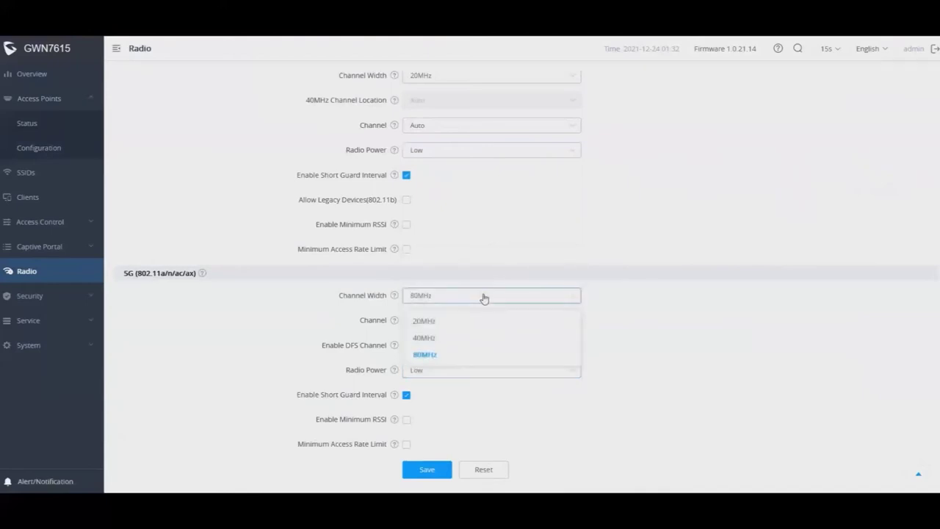
click(470, 319)
scroll(615, 237, down, 1)
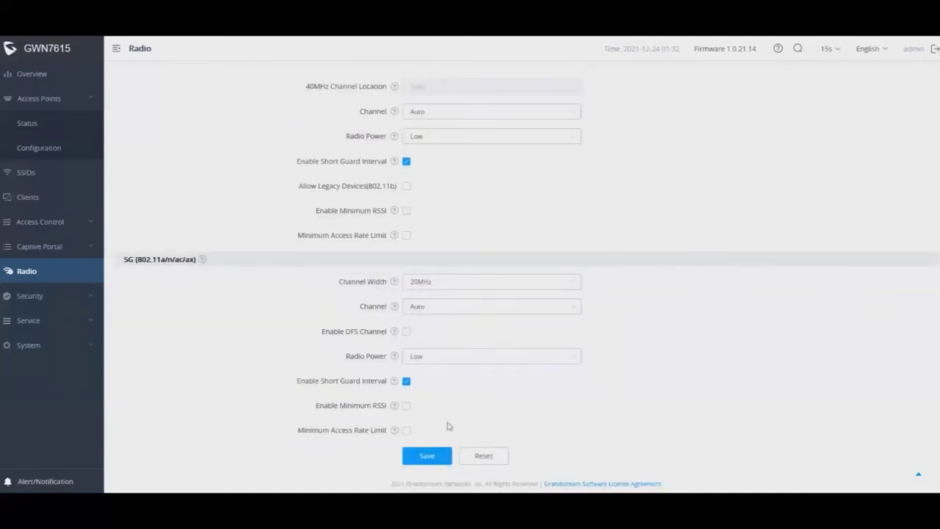
click(427, 457)
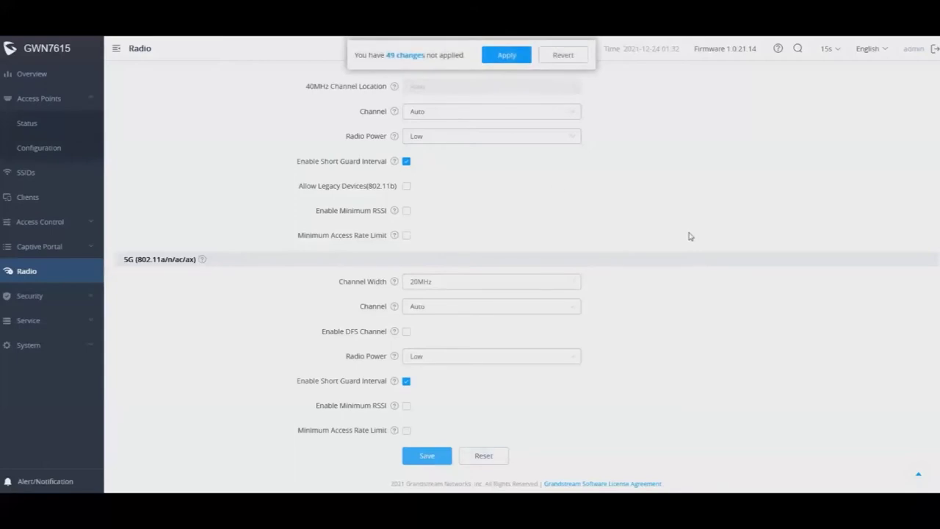
scroll(688, 235, up, 3)
click(499, 51)
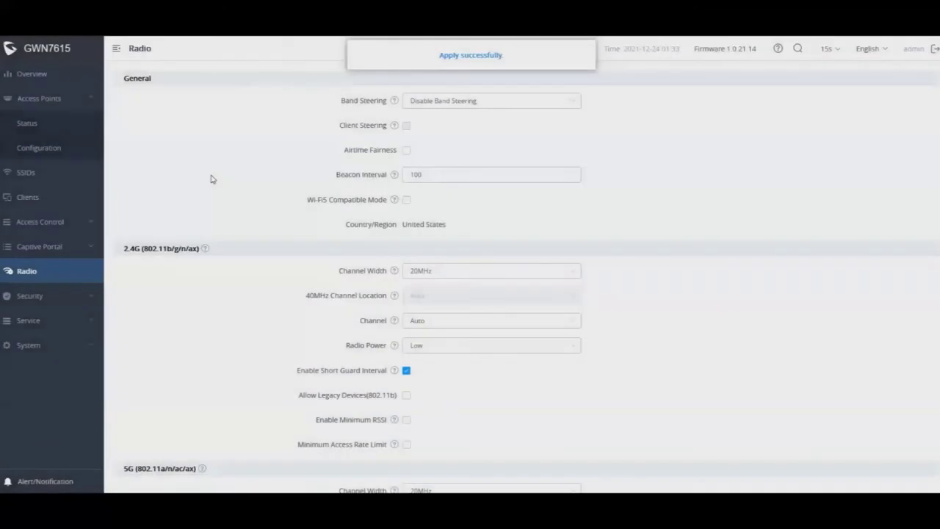
Step: Open the device configuration of the last GWN7615 in the access point list and name it Dining
click(54, 152)
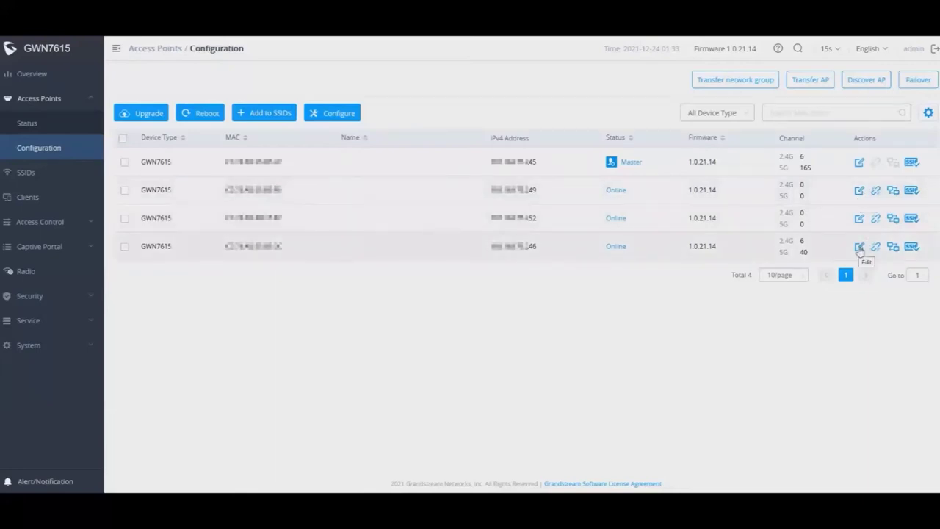
click(859, 249)
click(476, 110)
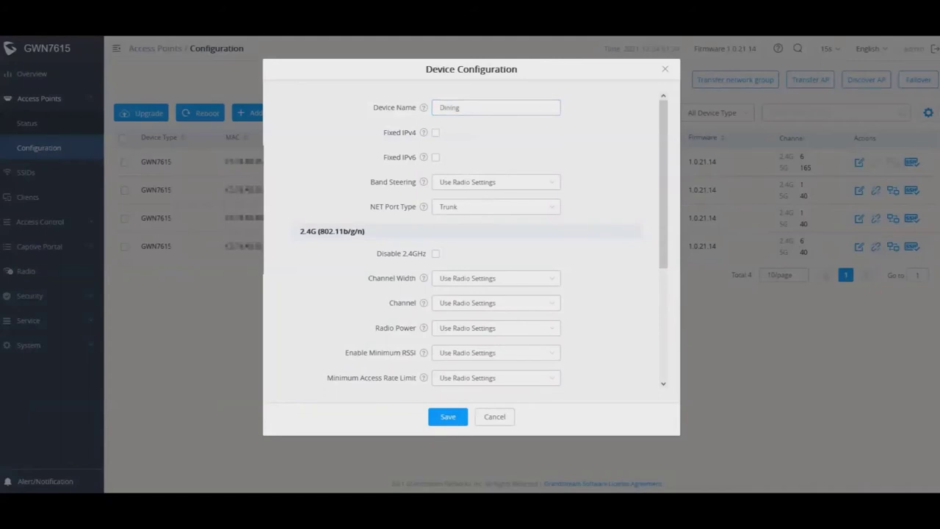
Step: Set the Dining access point's 2.4G channel to Ch8-2.447GHz
scroll(590, 210, down, 1)
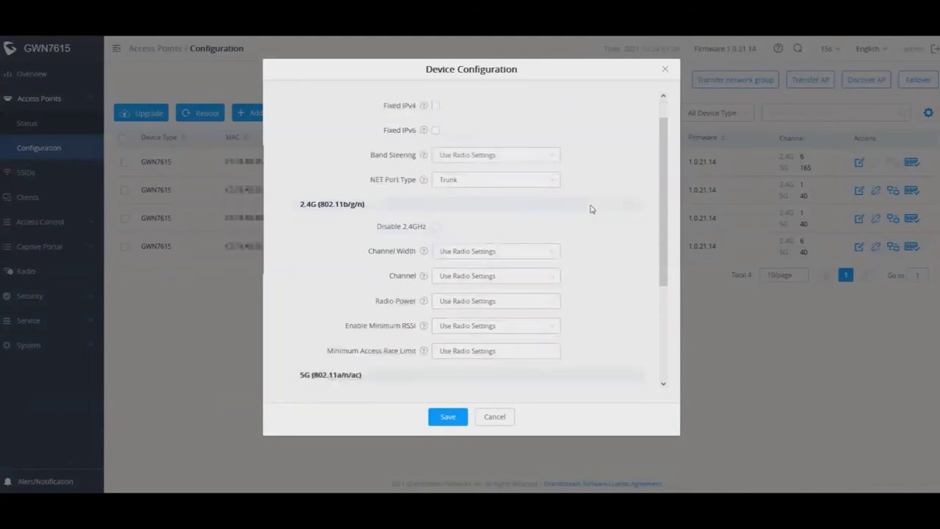
scroll(590, 209, down, 3)
scroll(508, 169, up, 3)
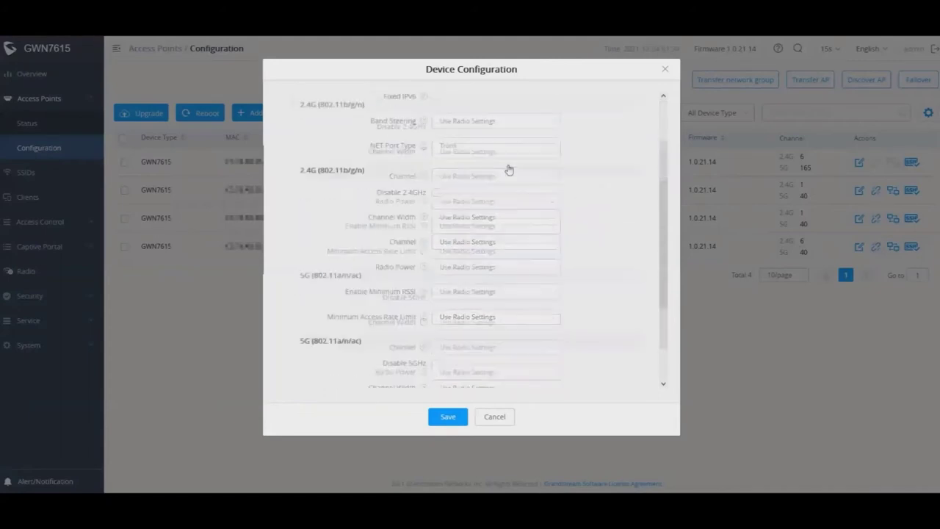
scroll(603, 210, down, 1)
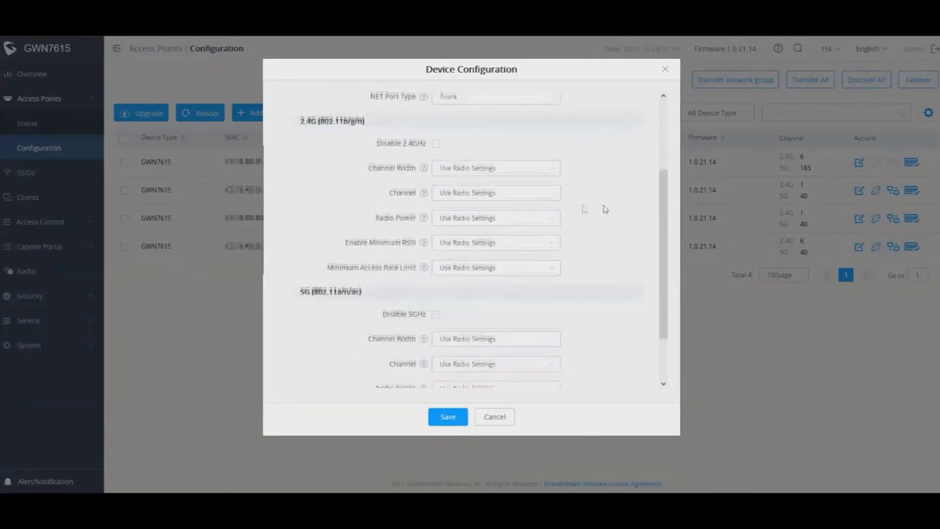
click(517, 195)
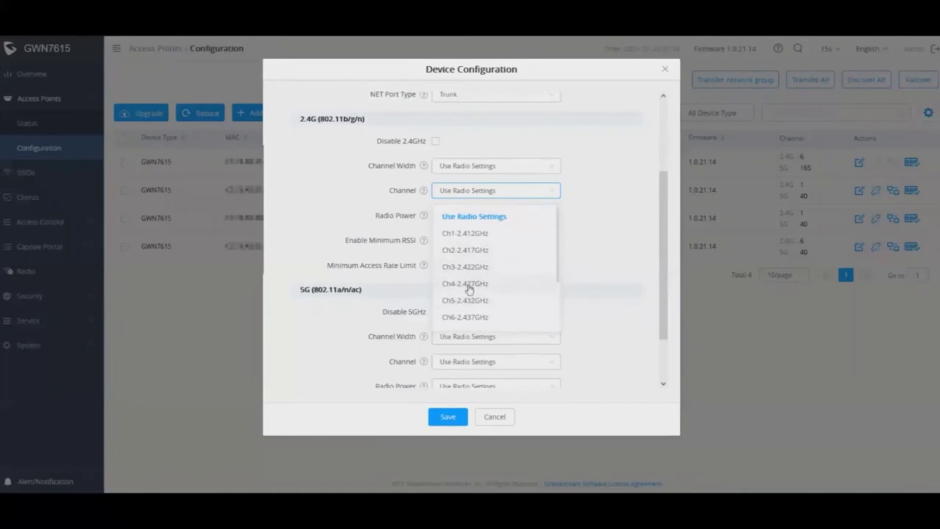
scroll(469, 289, down, 2)
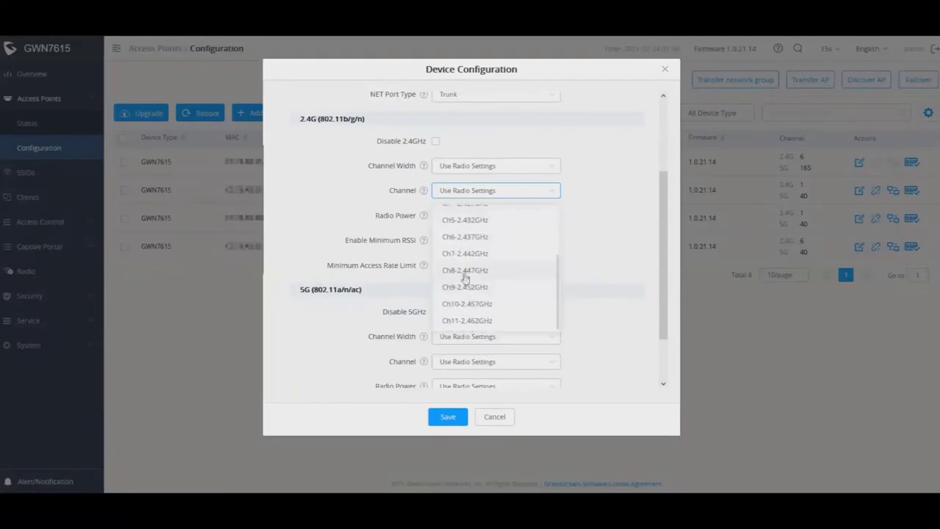
click(464, 271)
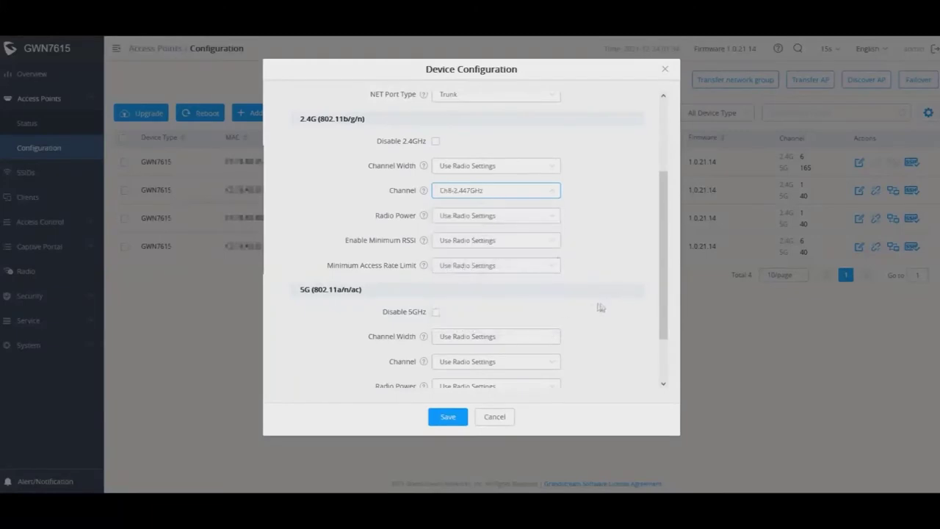
Step: Set the Dining access point's 5G channel to Ch120-5.6GHz(DFS) and save its device configuration
scroll(601, 317, down, 1)
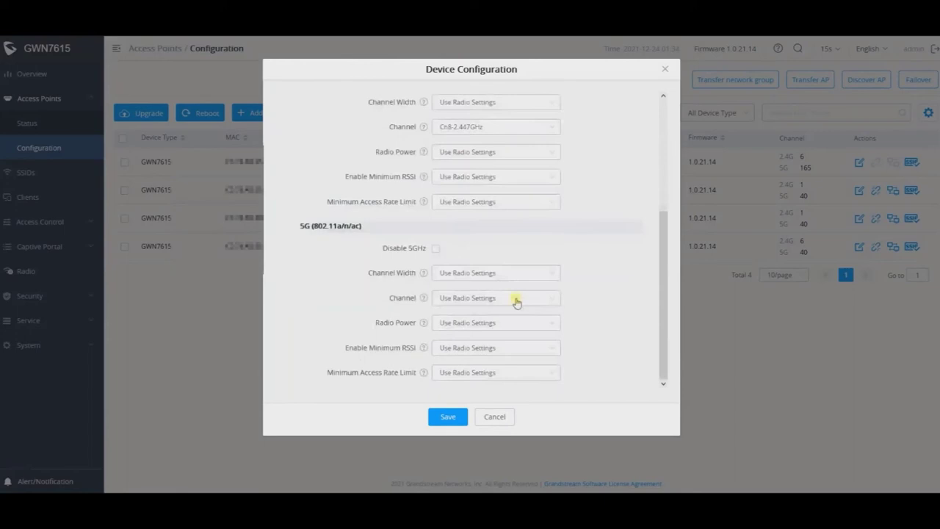
click(516, 300)
scroll(479, 390, down, 5)
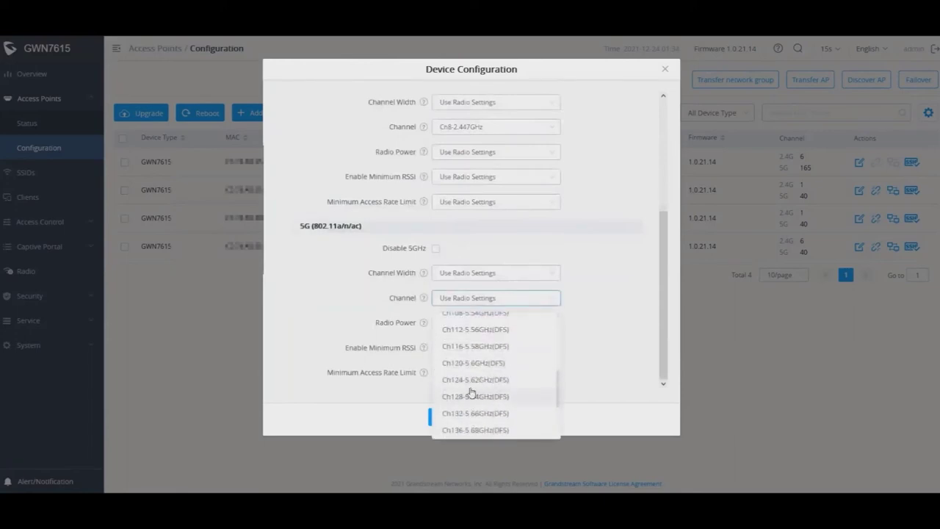
click(470, 362)
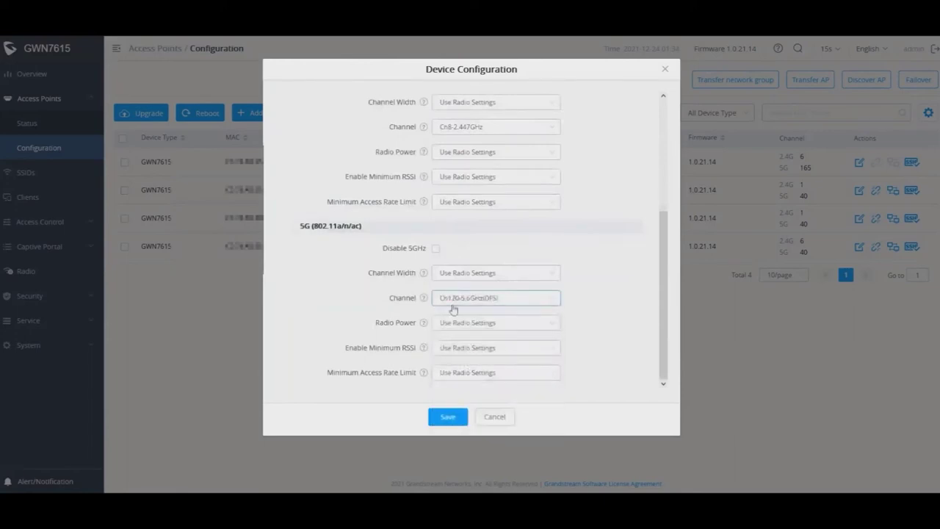
click(443, 419)
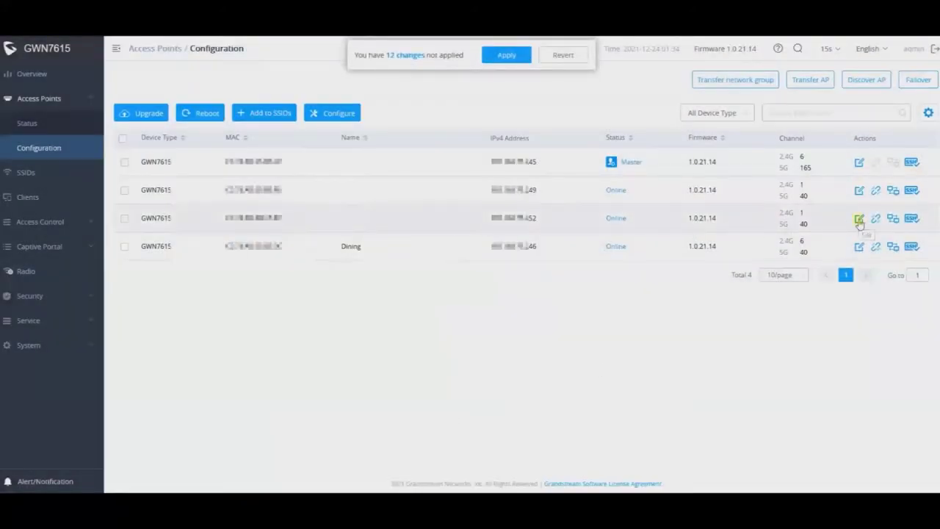
Step: Open the device configuration of the third GWN7615 in the access point list and name it Kitchen
click(859, 220)
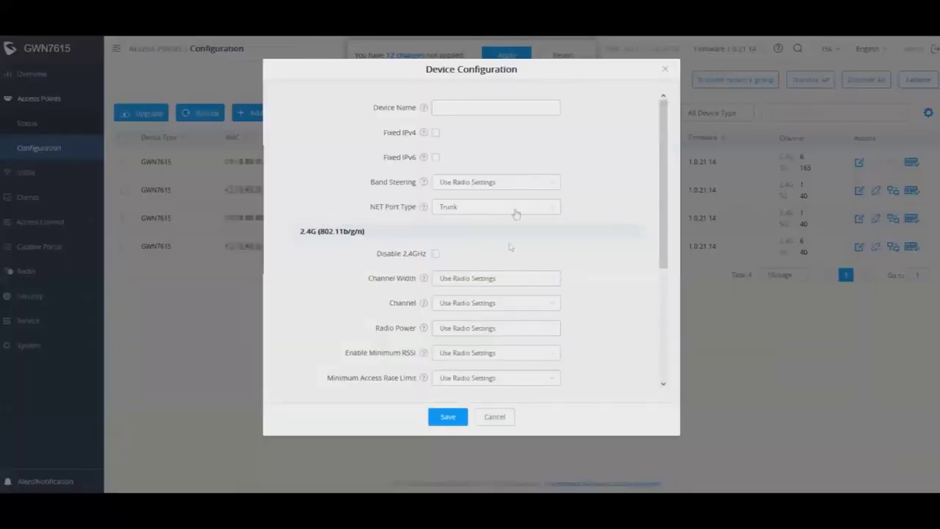
click(470, 109)
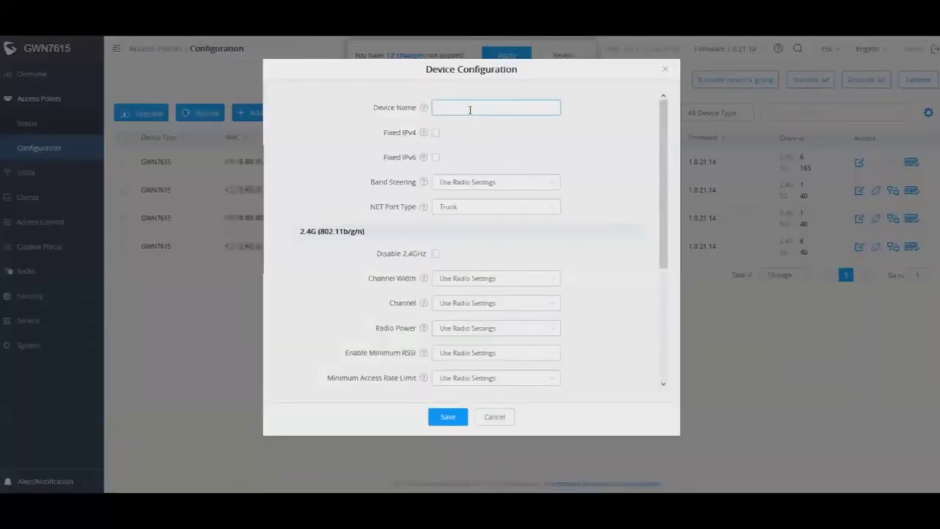
drag(403, 72, 485, 77)
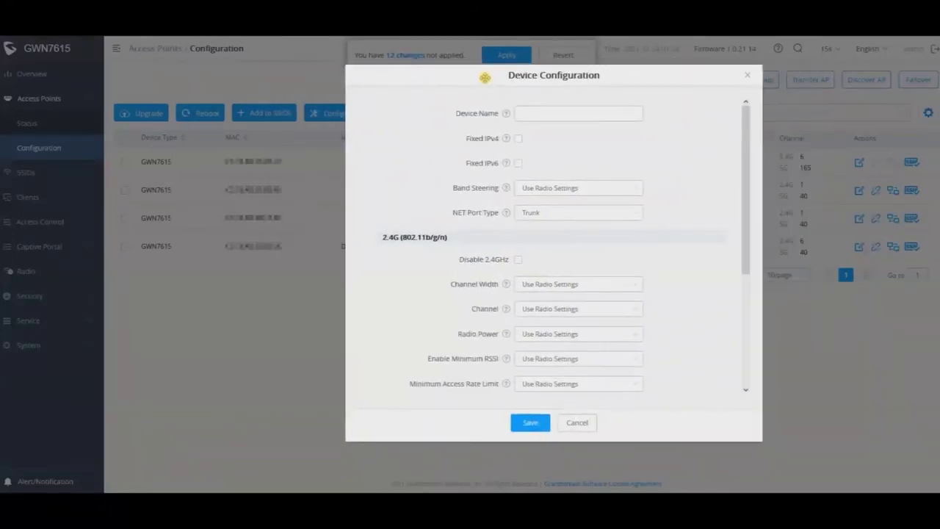
click(526, 114)
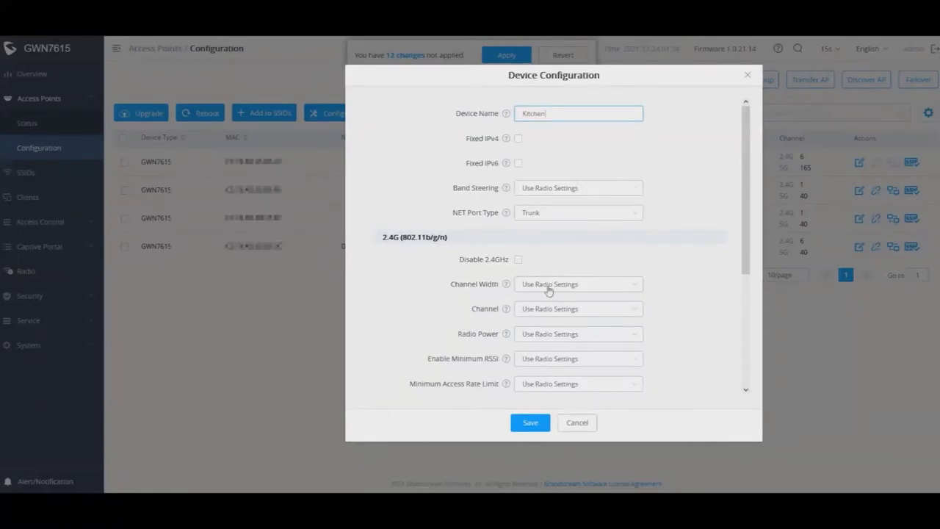
Step: Set the Kitchen access point's 2.4G channel to Ch4-2.427GHz
click(543, 311)
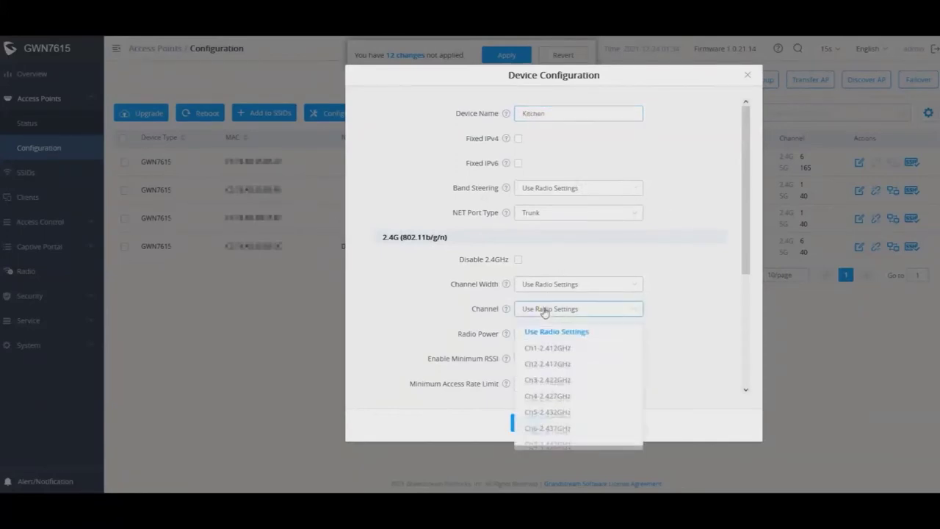
scroll(563, 397, down, 2)
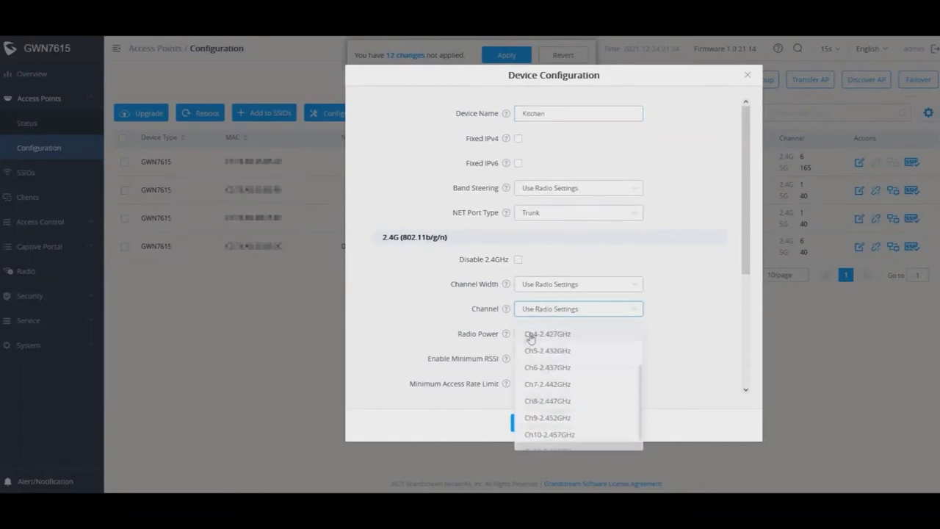
click(531, 334)
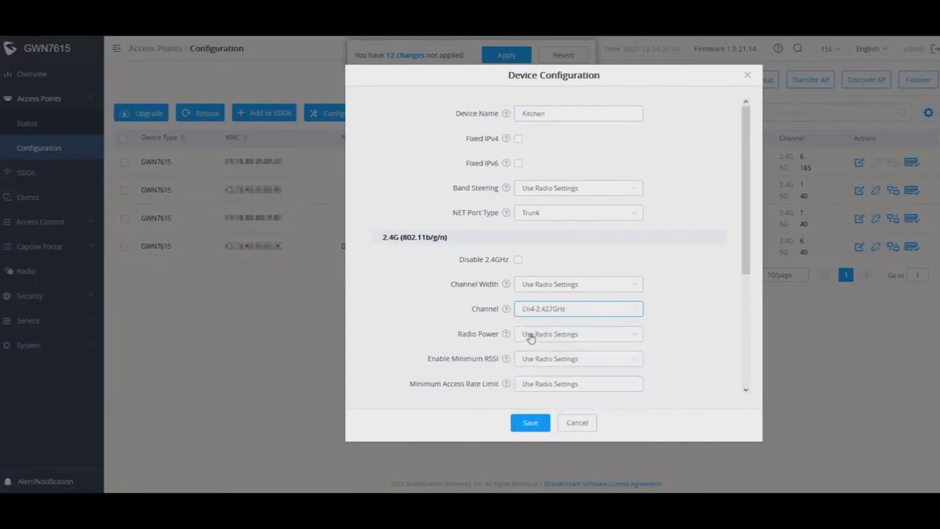
Step: Set the Kitchen access point's 5G channel to Ch100-5.5GHz(DFS) and save its device configuration
scroll(673, 345, down, 3)
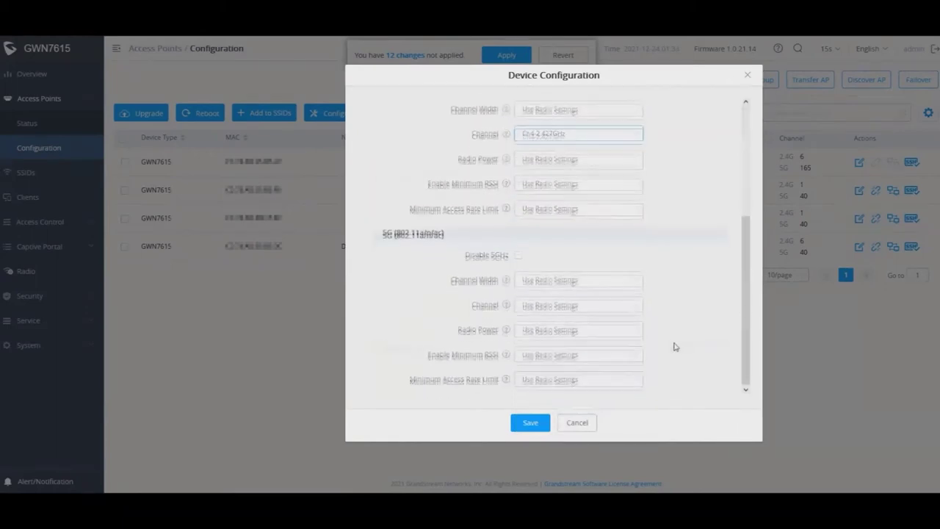
click(578, 306)
scroll(573, 373, down, 4)
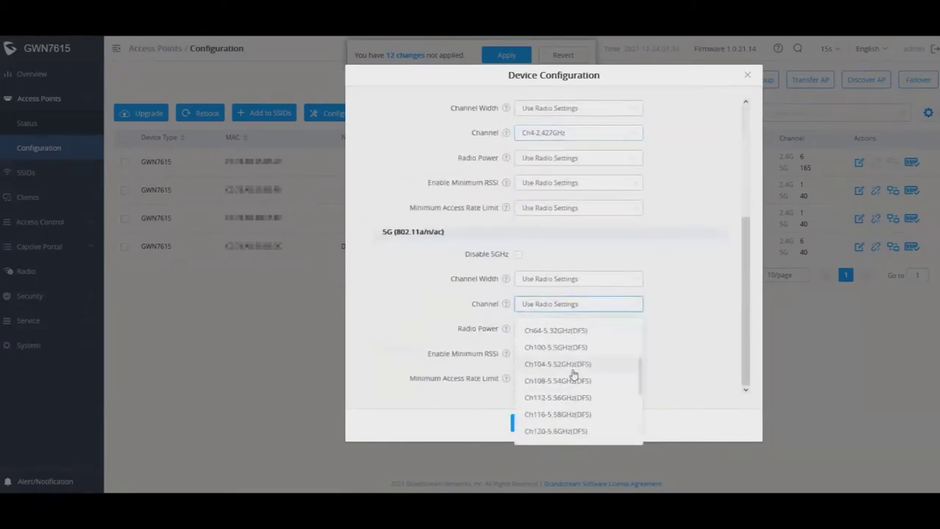
click(541, 348)
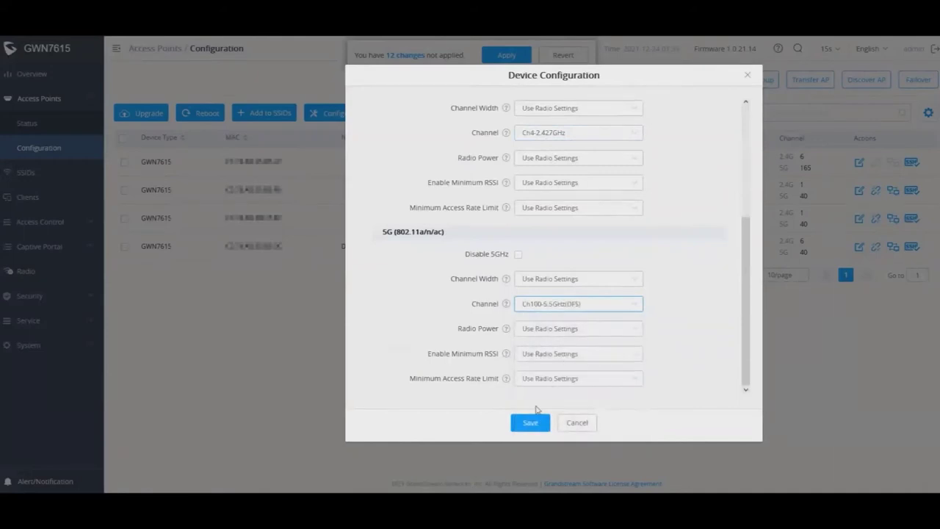
click(530, 424)
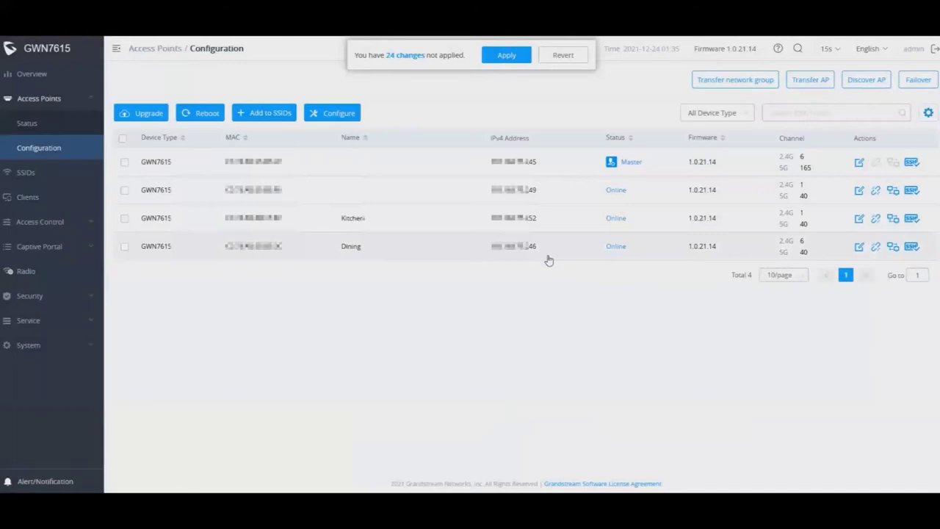
Step: Name the second GWN7615 in the access point list Study and set its 2.4G channel to Ch2-2.417GHz
click(858, 192)
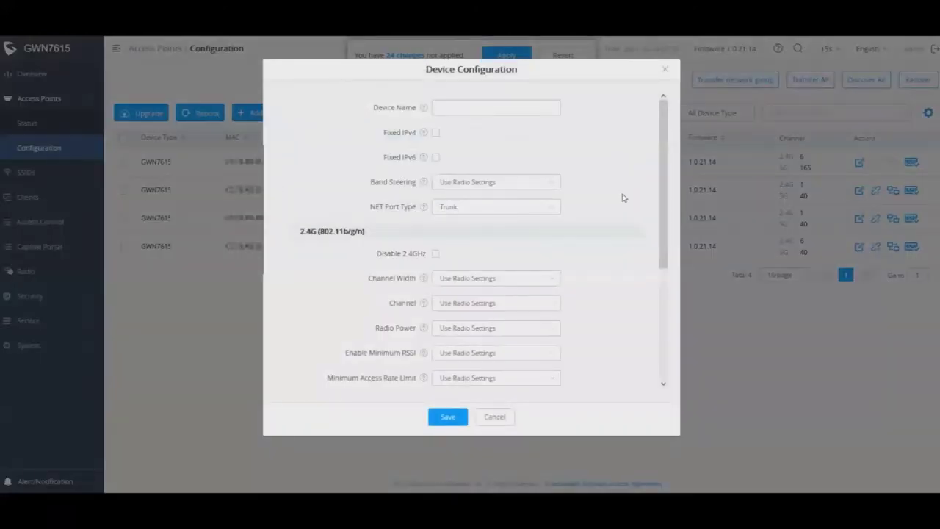
mouse_move(367, 74)
mouse_down()
mouse_move(479, 74)
mouse_move(380, 71)
mouse_up()
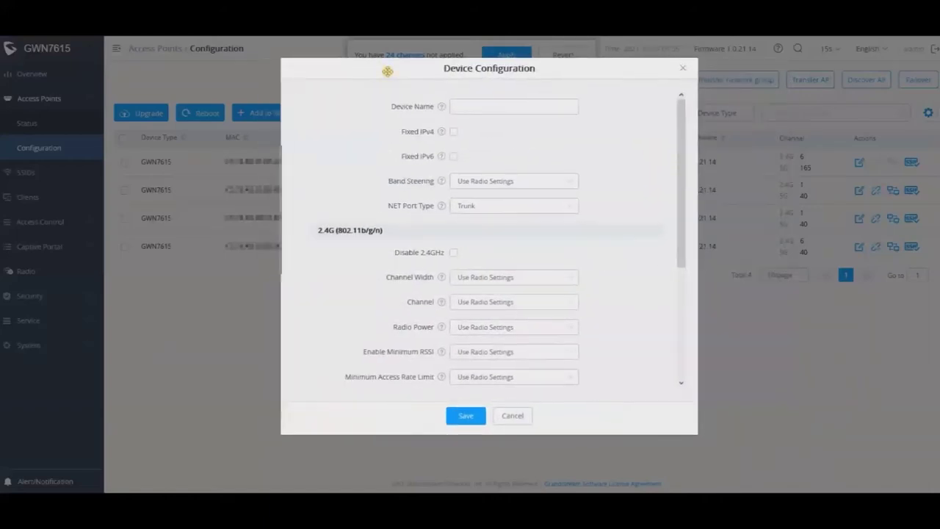
click(464, 104)
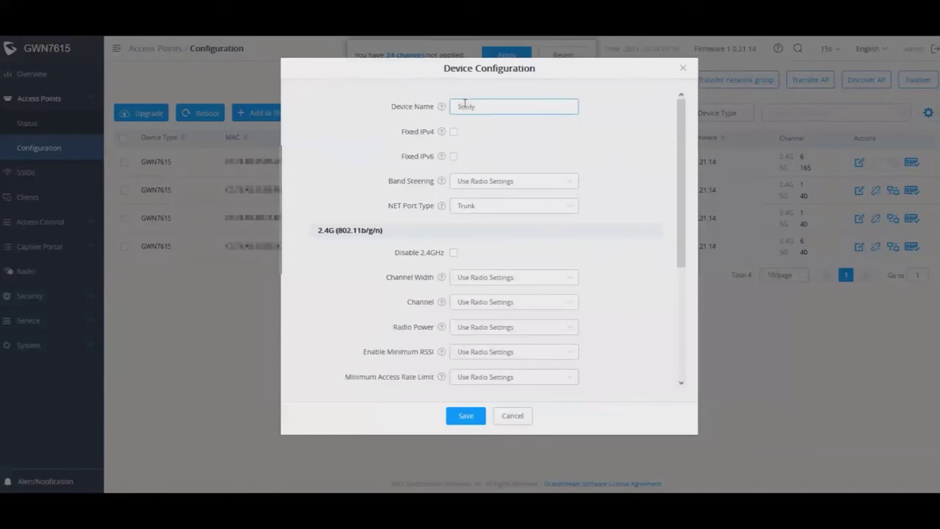
click(505, 307)
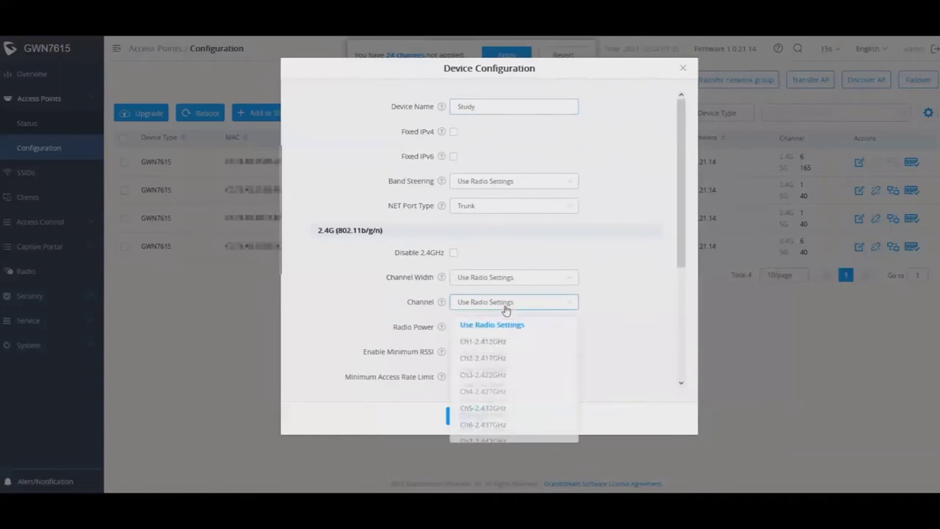
click(483, 358)
Step: Set the Study access point's 5G channel to Ch60-5.3GHz(DFS) and save its device configuration
scroll(627, 301, down, 3)
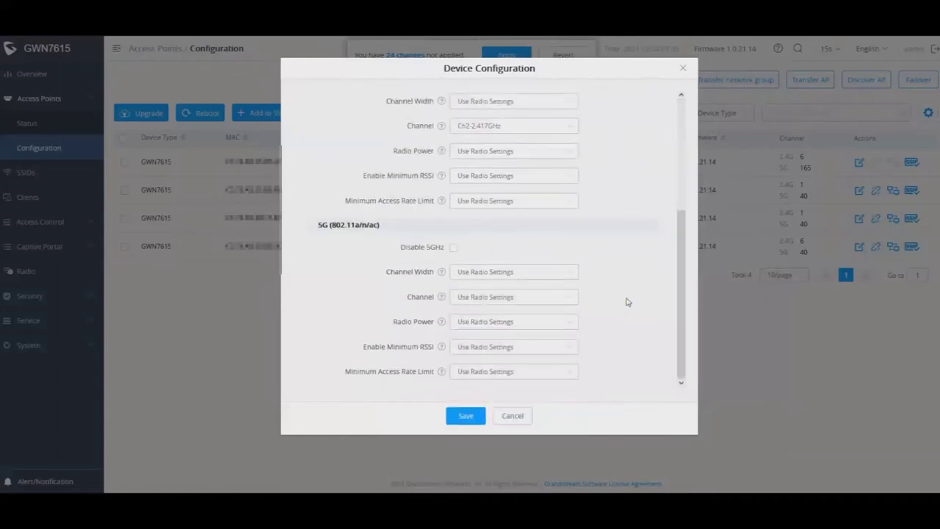
click(516, 300)
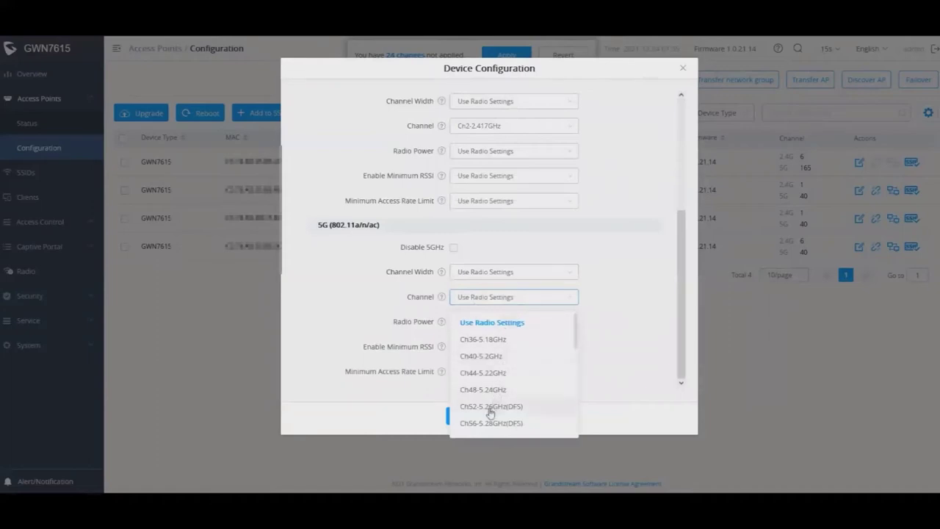
scroll(488, 413, down, 2)
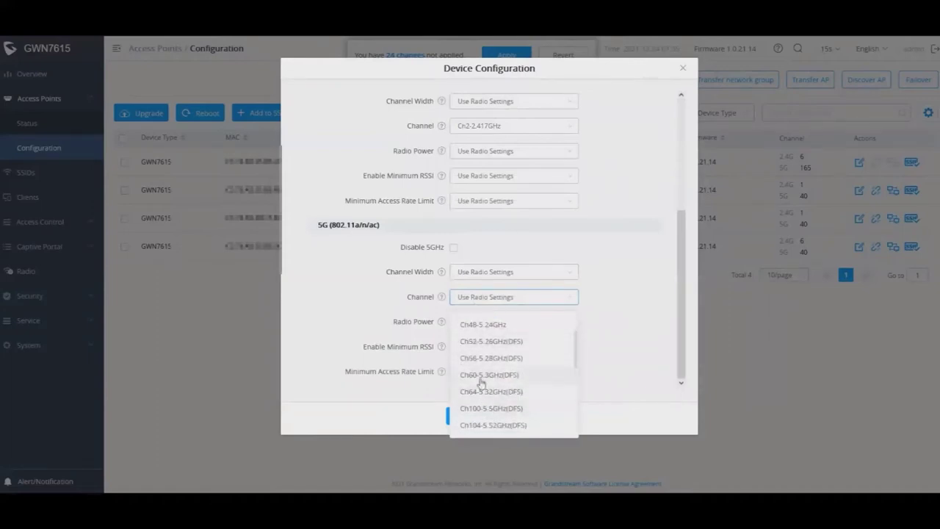
click(481, 376)
click(464, 416)
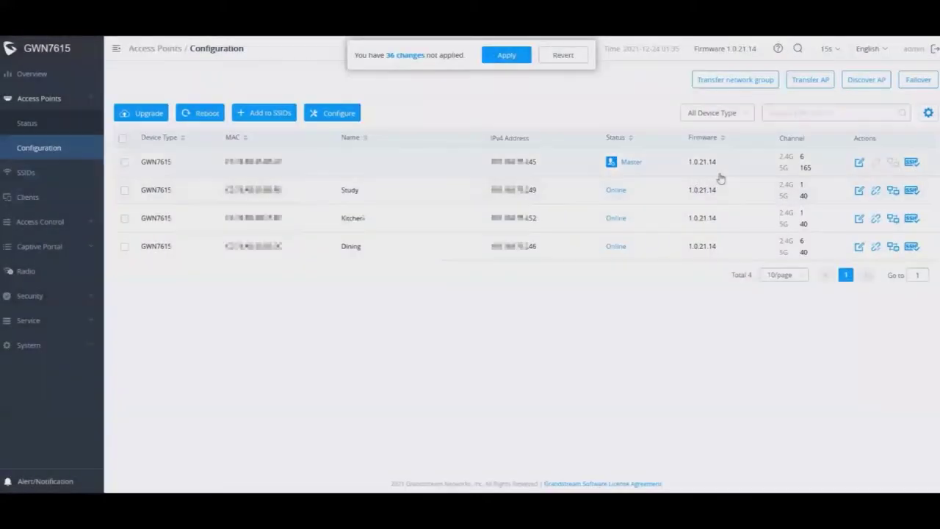
Step: Name the master GWN7615 Master and set its 2.4G channel to Ch6-2.437GHz
click(859, 162)
click(502, 105)
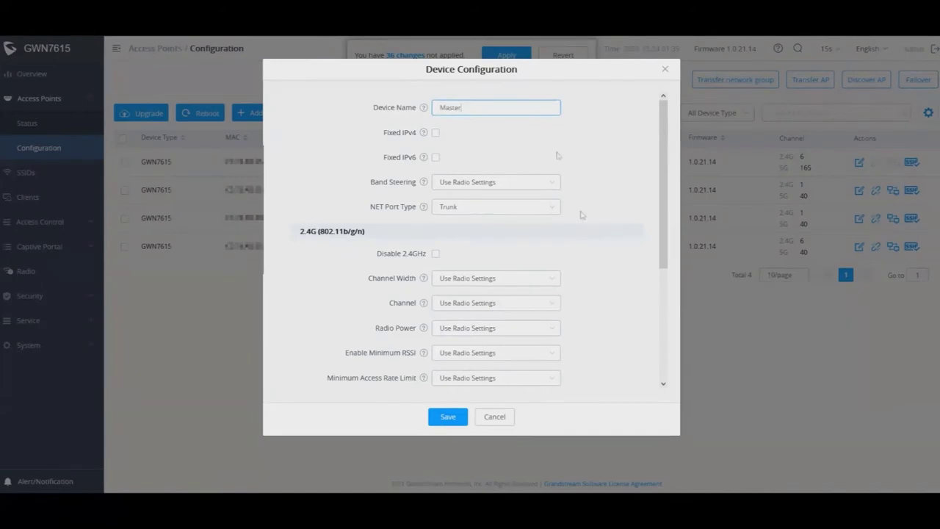
click(487, 306)
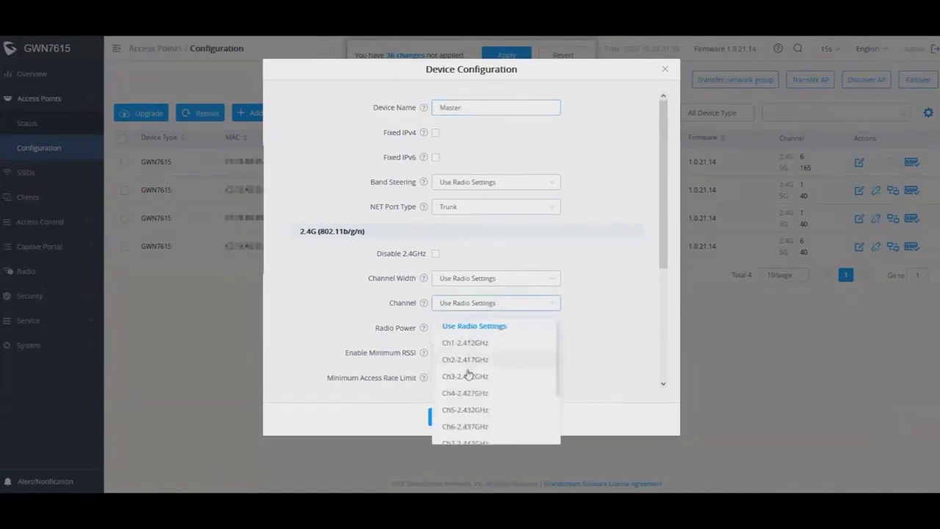
click(463, 426)
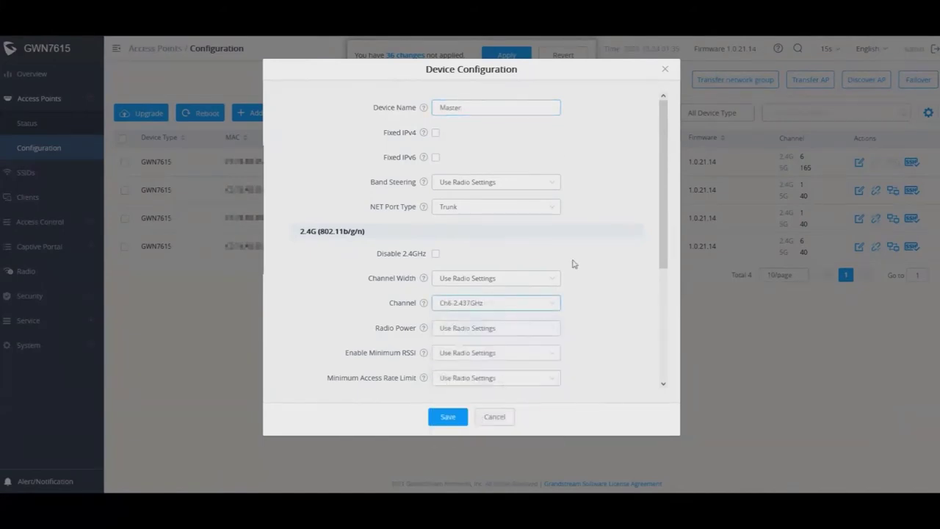
Step: Set the Master access point's 5G channel to Ch165-5.825GHz
scroll(573, 264, down, 3)
click(479, 367)
scroll(491, 301, down, 5)
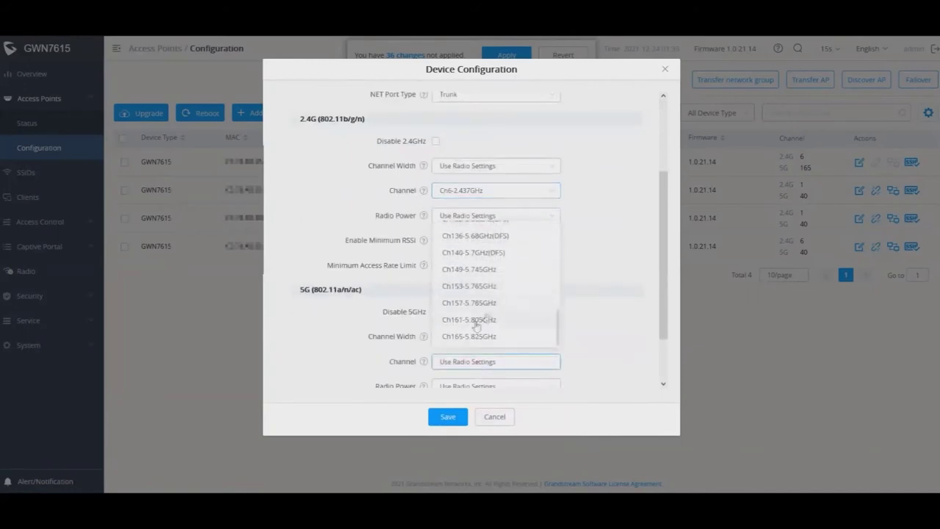
click(474, 335)
Step: Save and apply all pending access point changes, and check the channels on the access point status page
click(448, 417)
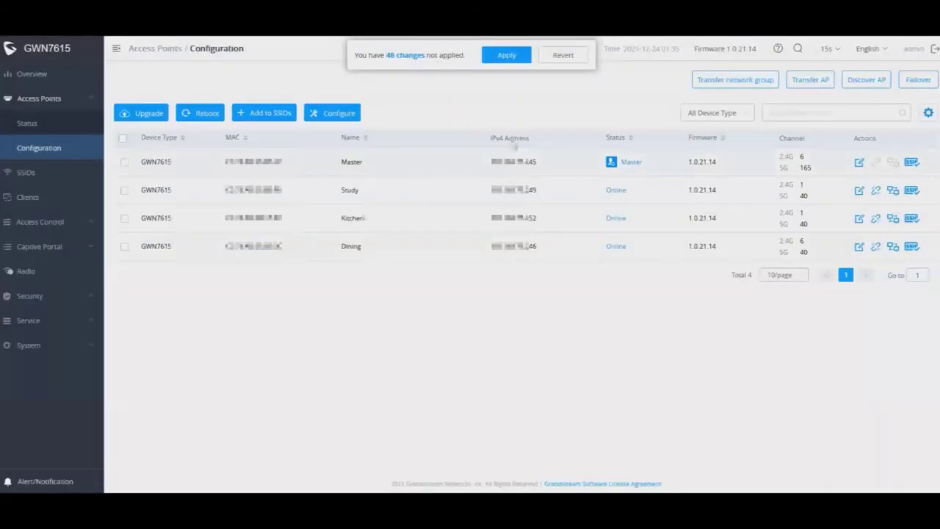
click(507, 56)
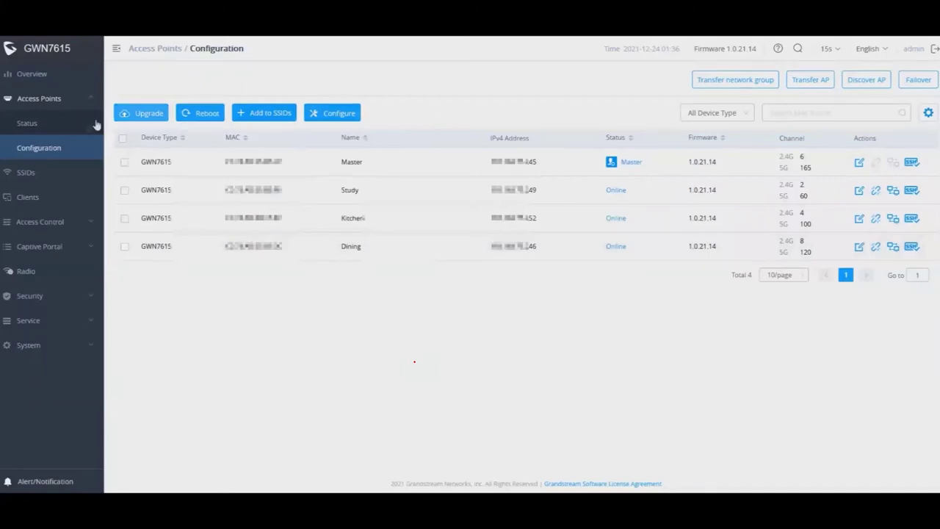
click(42, 129)
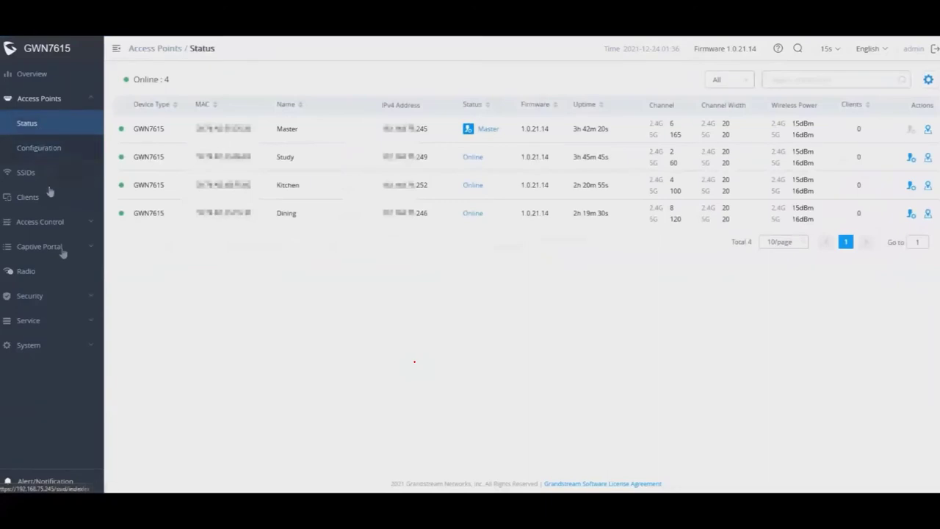
Step: Save and apply the system's mesh configuration with mesh enabled, a 5-minute scan interval, the 5G interface and 3 wireless cascades
click(30, 347)
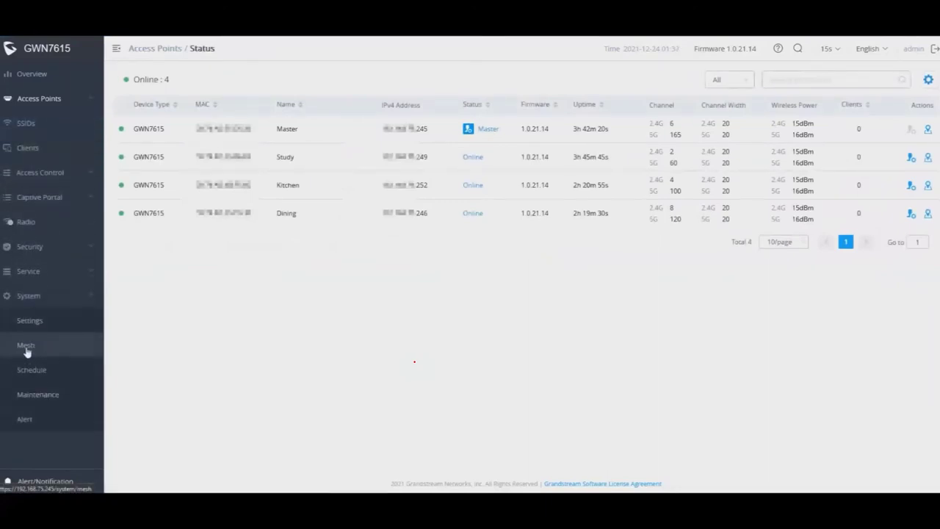
click(27, 346)
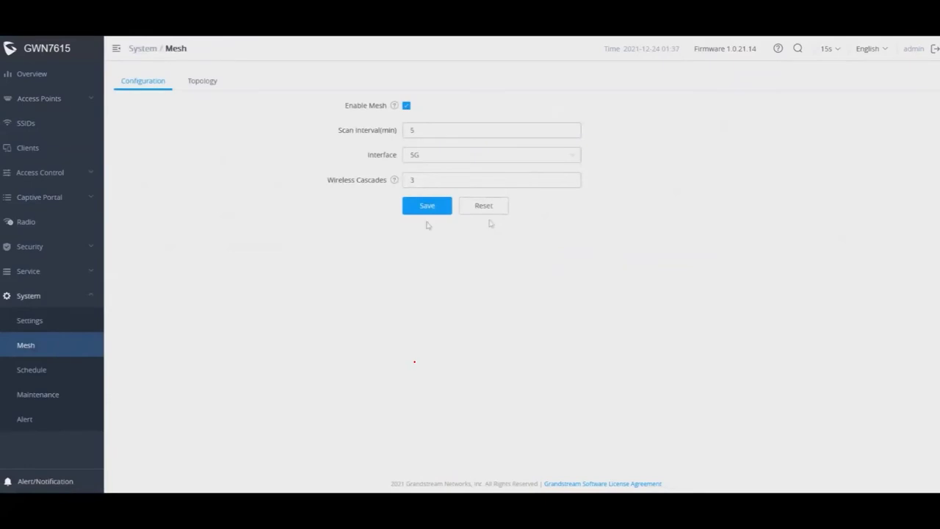
click(432, 210)
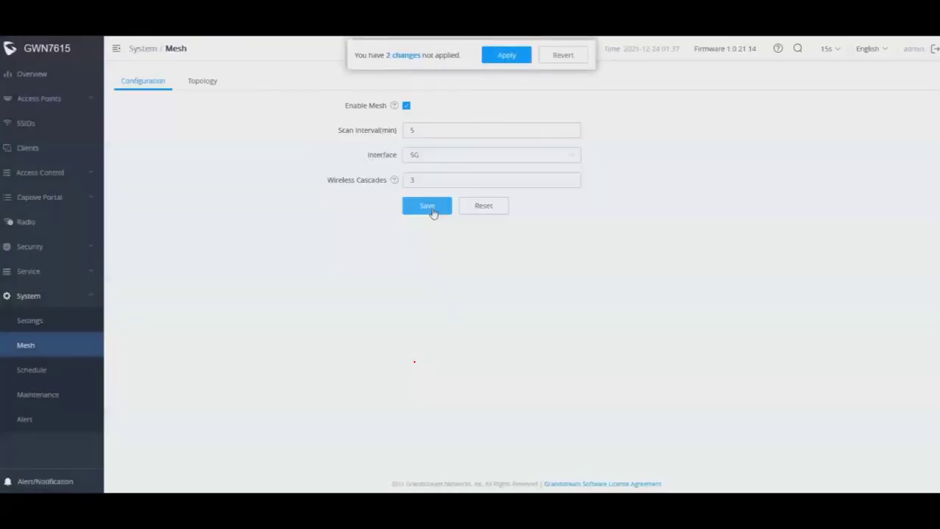
click(503, 60)
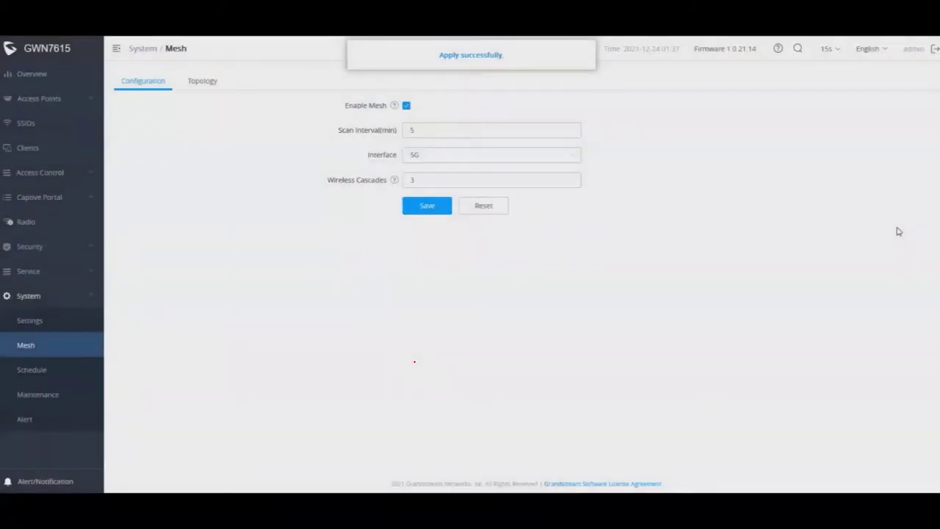
Step: Check each access point's connection status on the access point status and configuration pages, reloading the page to refresh it
click(43, 100)
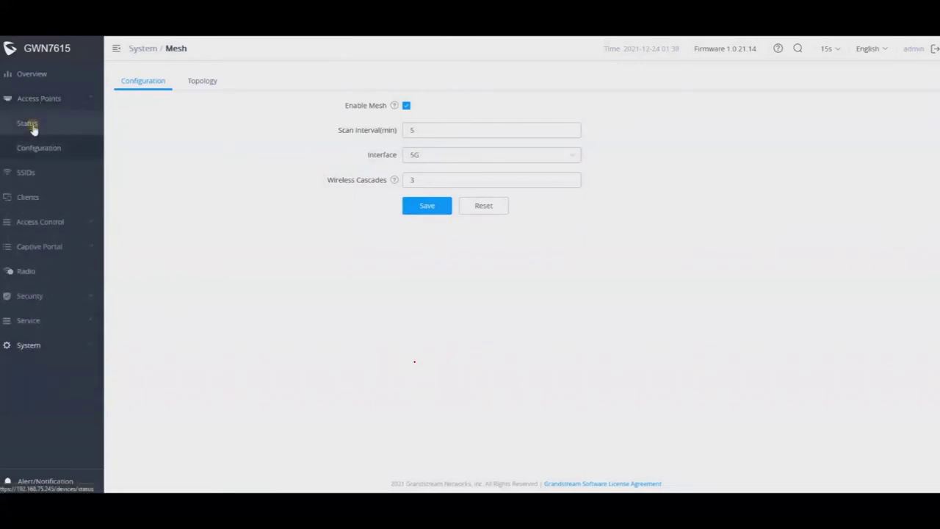
click(33, 126)
click(40, 147)
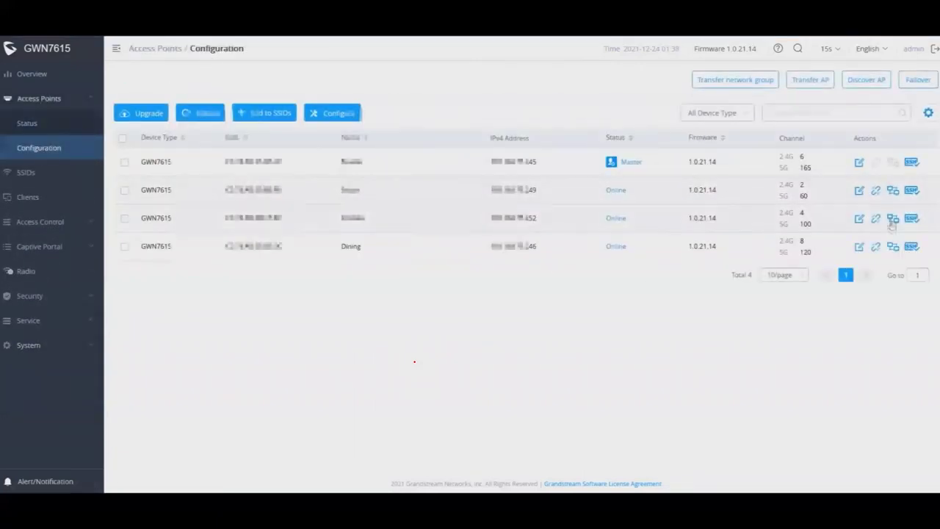
click(46, 124)
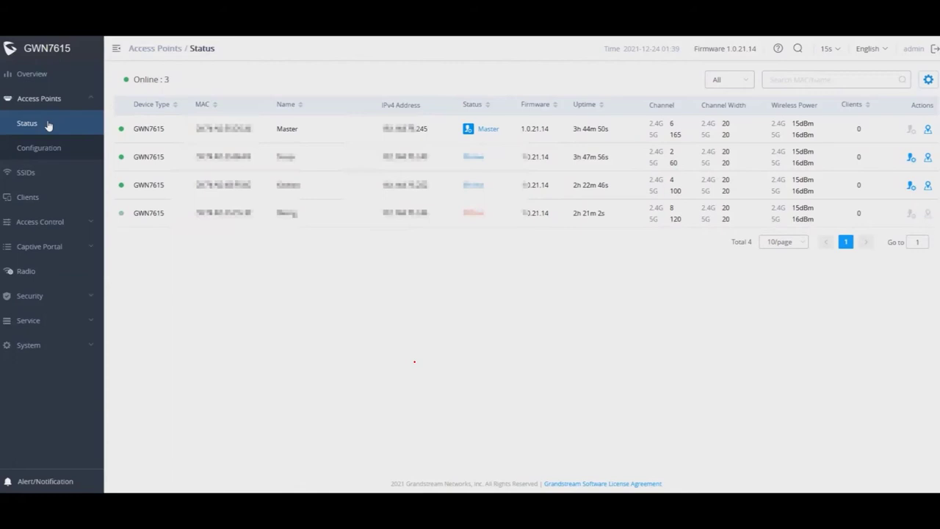
click(50, 149)
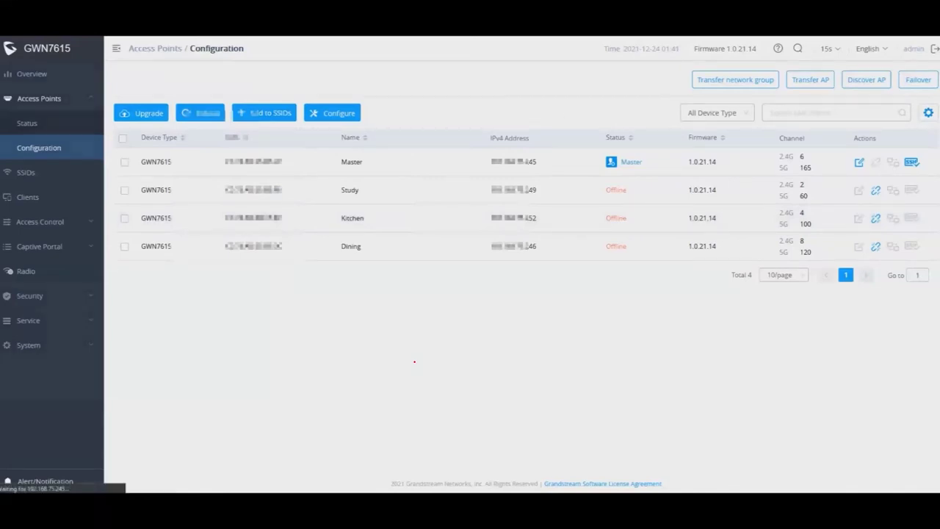
key(F5)
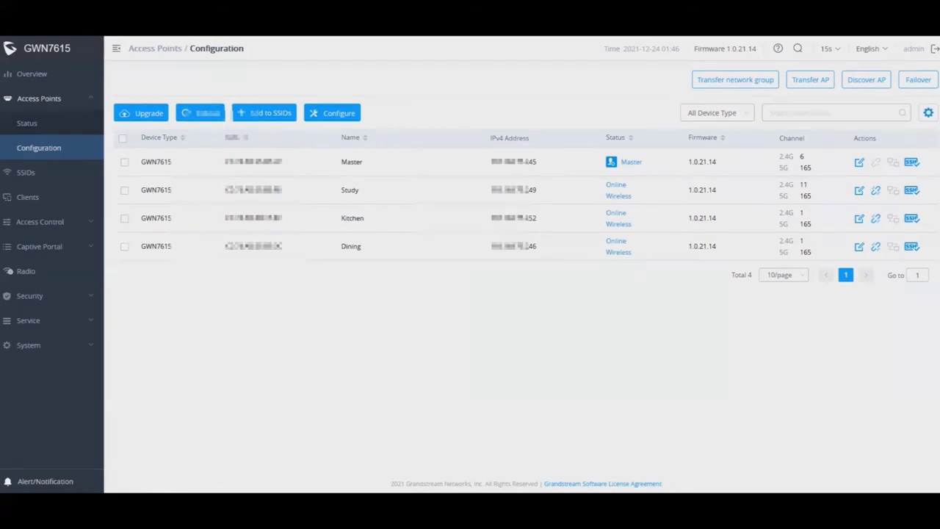
Step: Check the access point status list and the mesh topology, expanding the Master to examine its connected access points
click(55, 123)
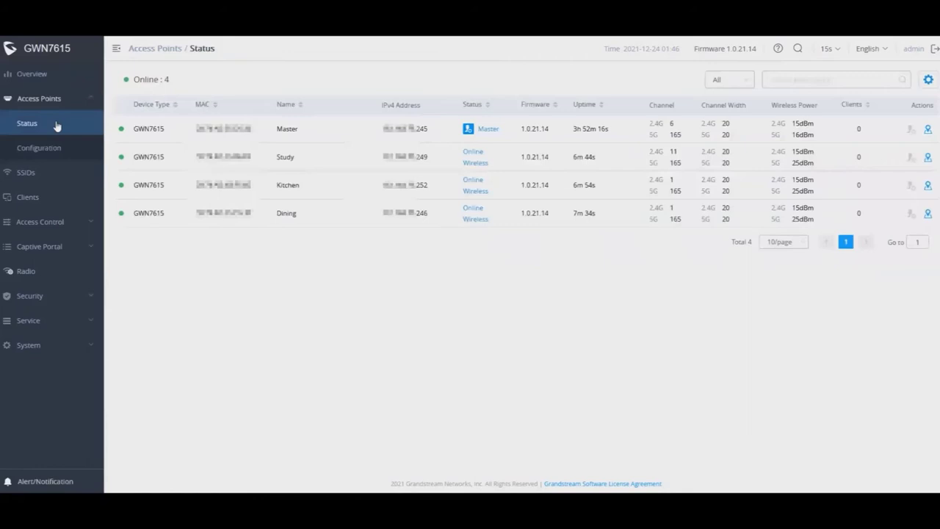
click(37, 344)
click(37, 351)
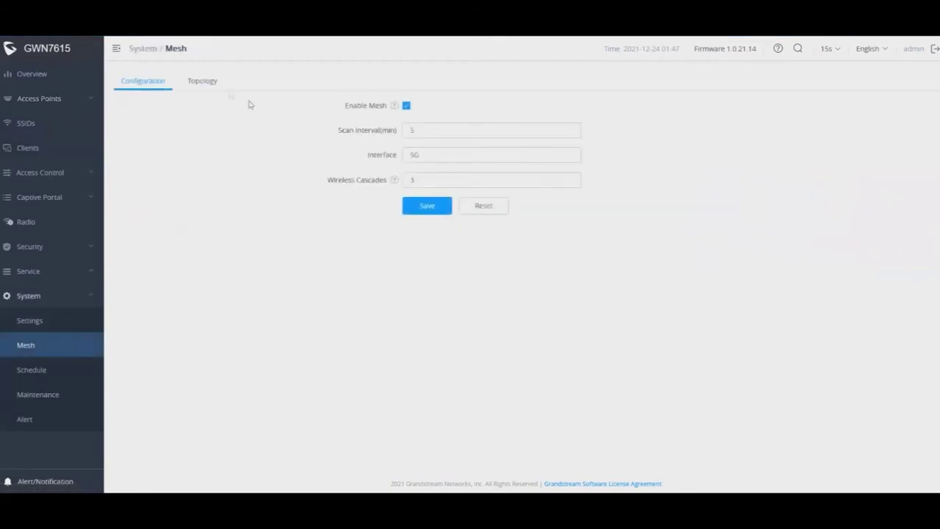
click(208, 82)
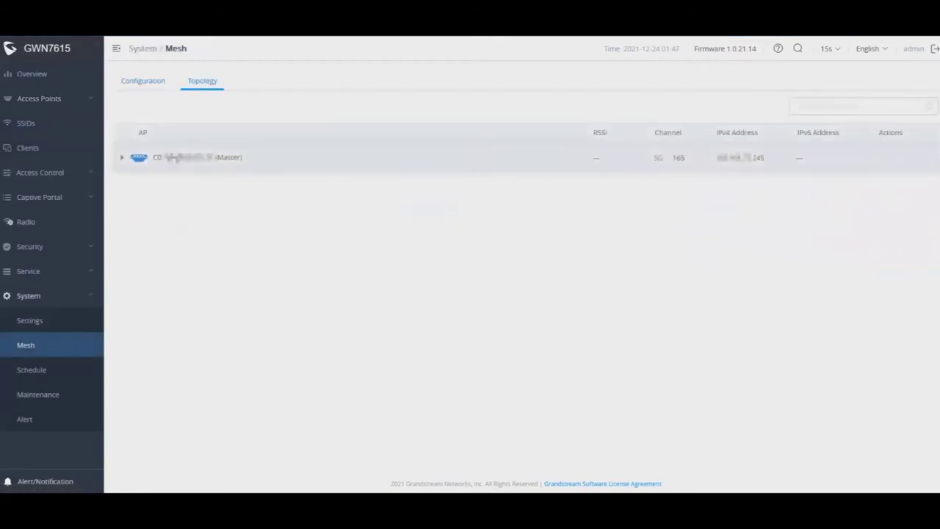
click(121, 157)
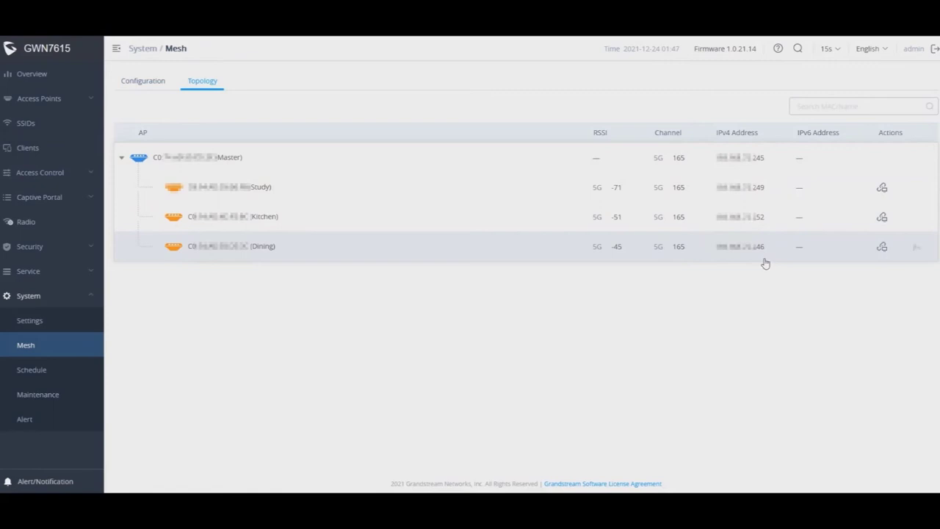
Step: Examine the Study access point's device information, current clients and debug page from the access point status list
click(37, 98)
click(35, 122)
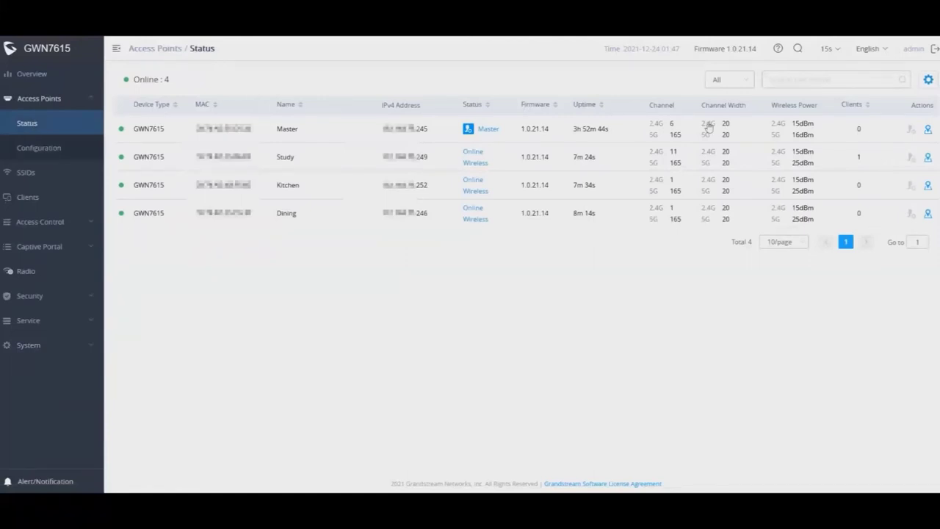
click(858, 161)
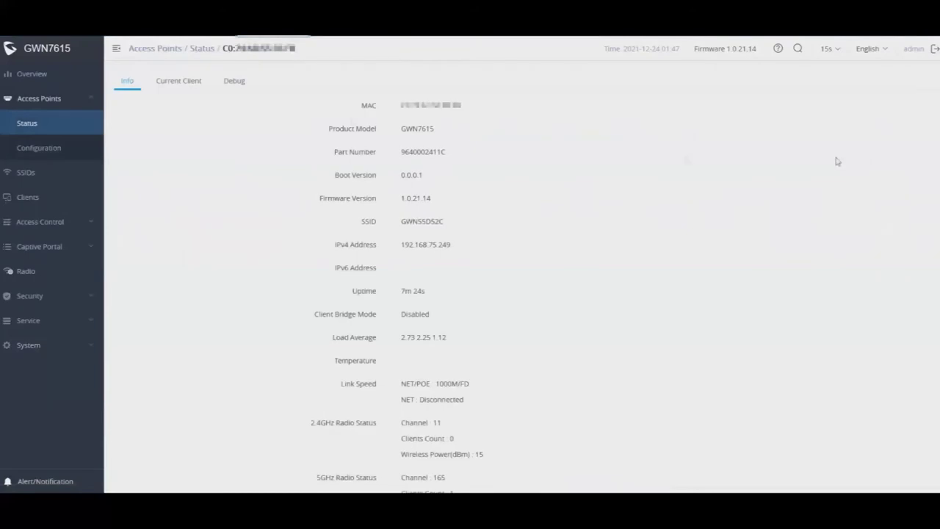
click(183, 86)
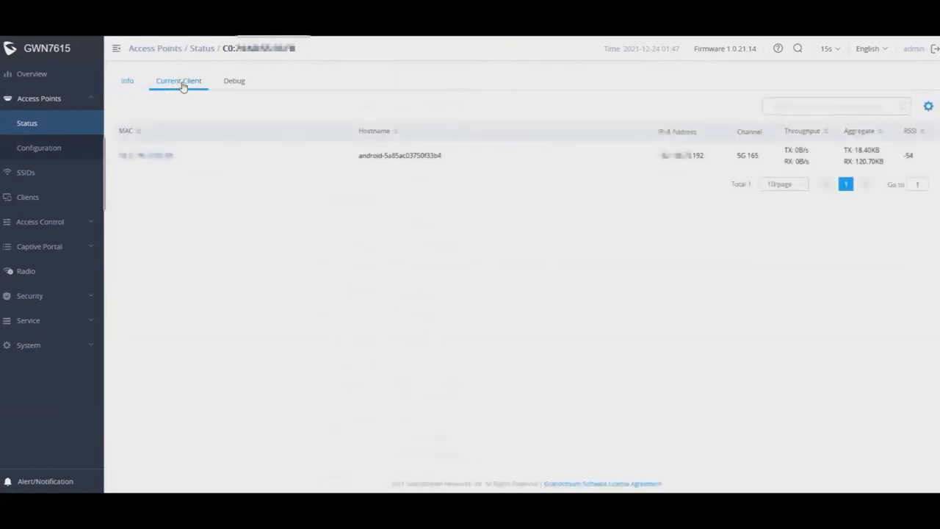
click(234, 85)
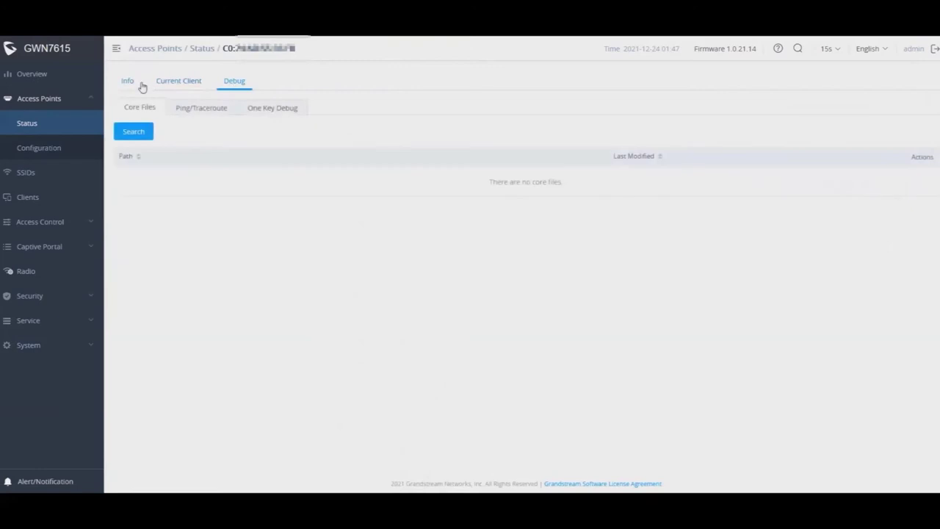
Step: Review the access point configuration list and the existing SSID's Wi-Fi and device membership settings, closing them without saving
click(55, 150)
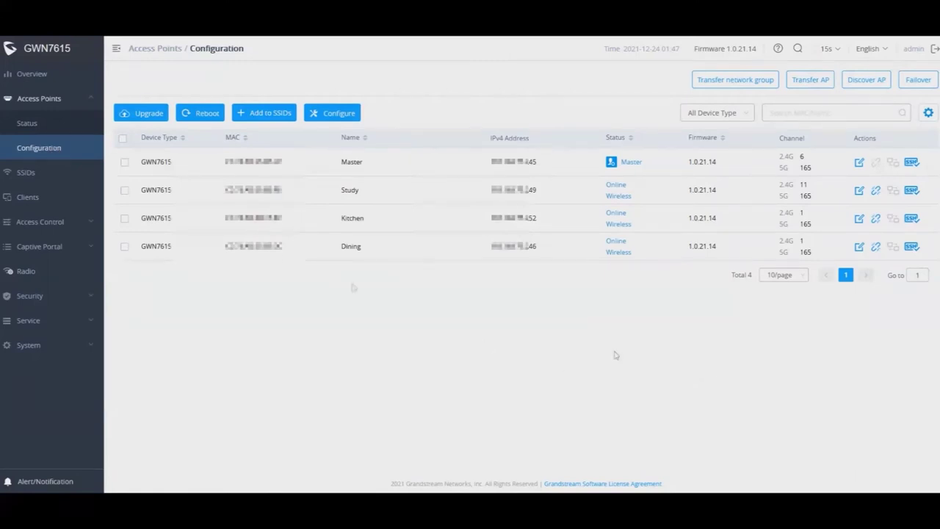
click(31, 175)
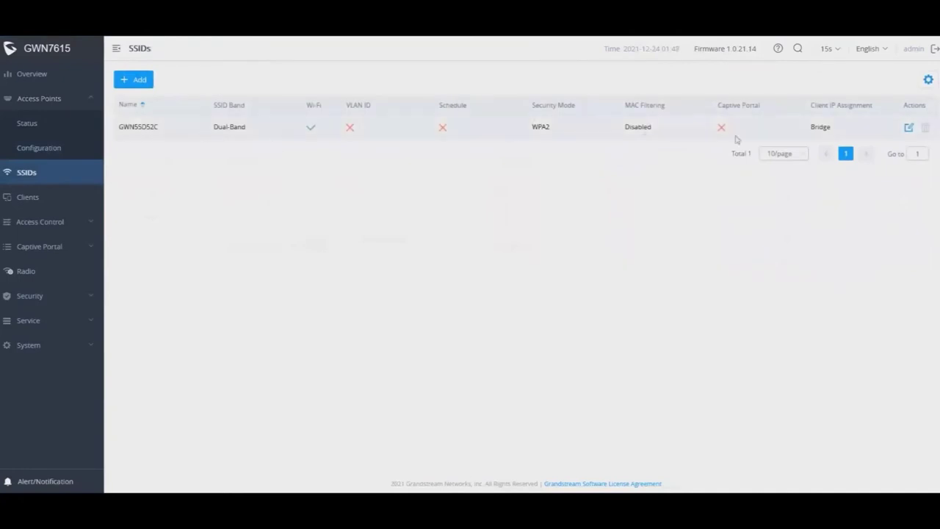
click(908, 129)
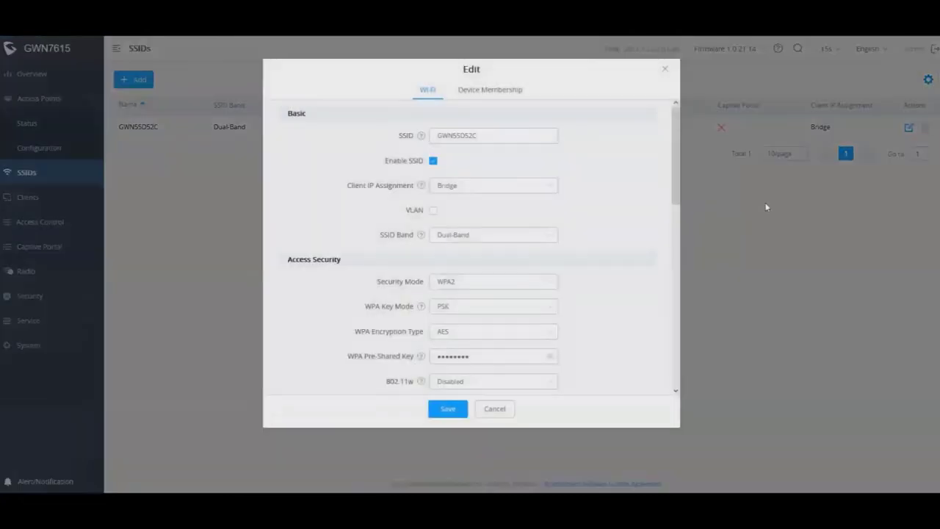
drag(504, 135, 411, 135)
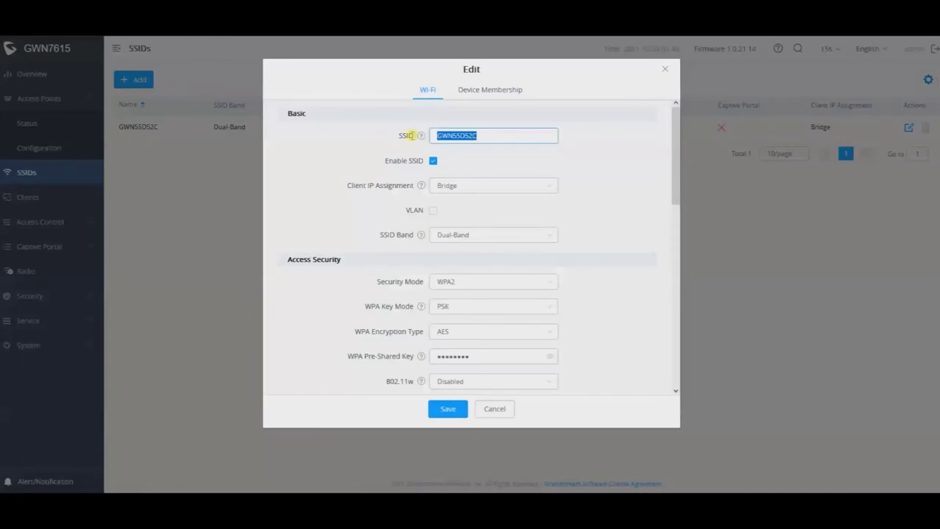
click(496, 93)
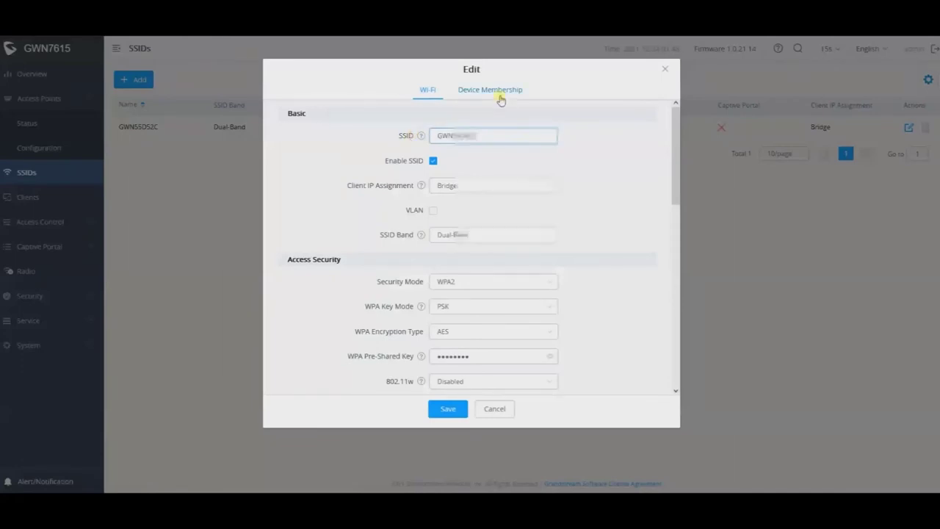
click(495, 411)
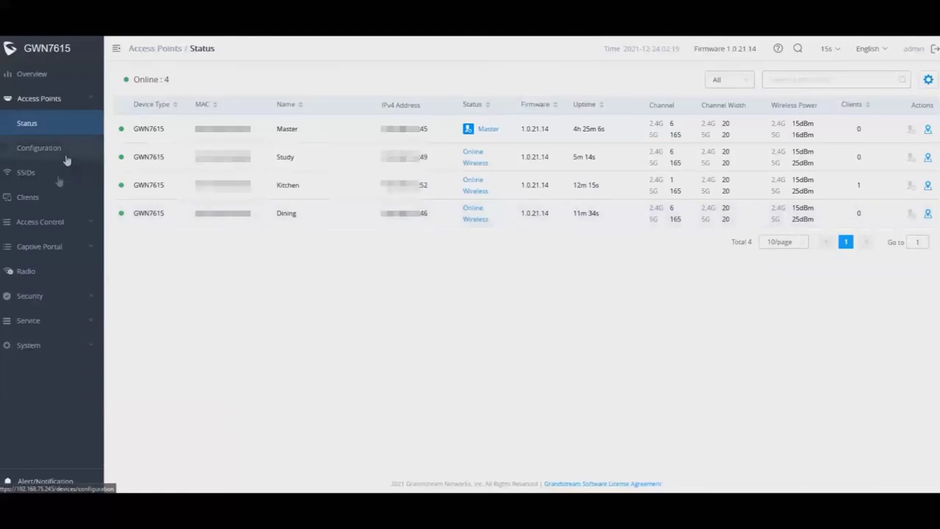
Step: In the mesh topology, disable automatic uplink for the Study access point and choose Kitchen as its uplink
click(38, 346)
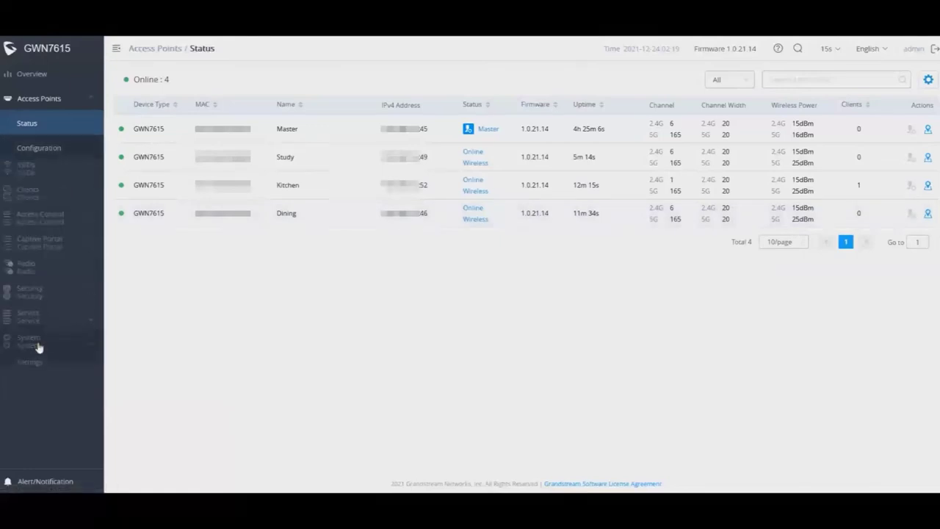
click(39, 346)
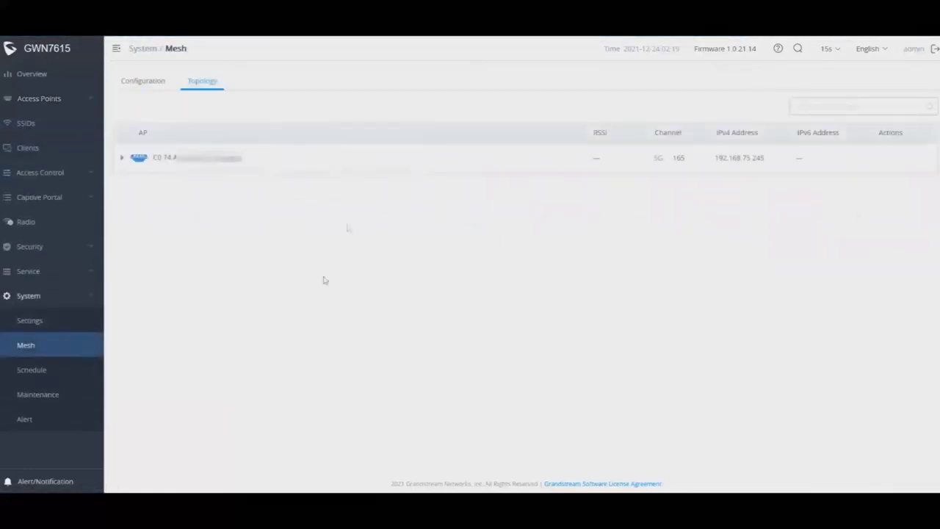
click(126, 163)
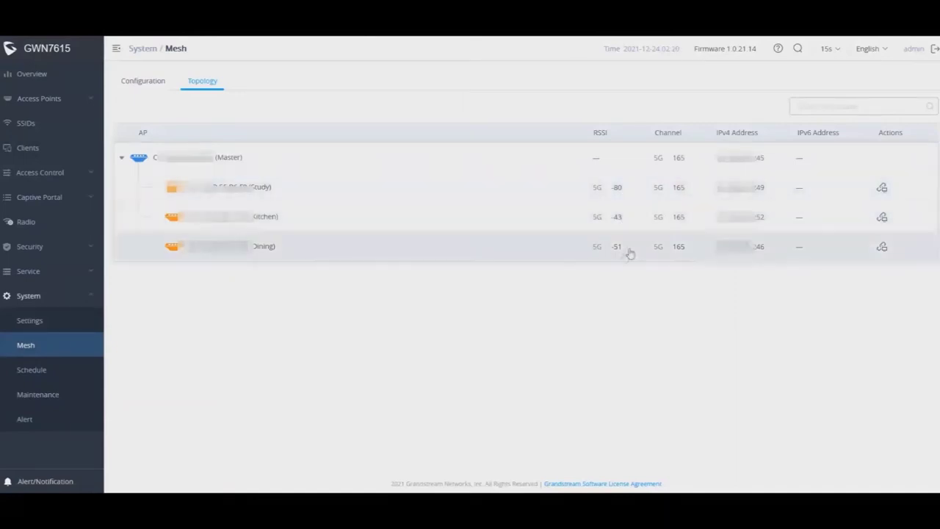
click(883, 189)
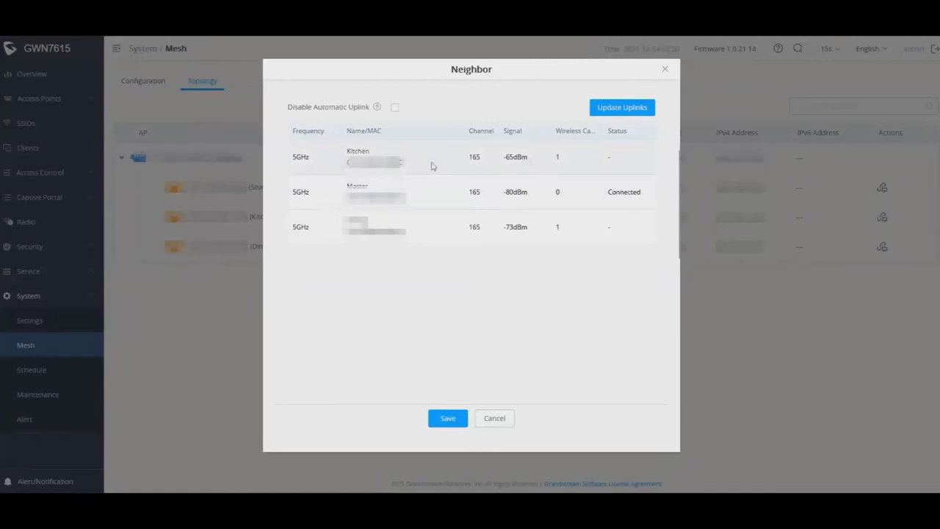
click(395, 108)
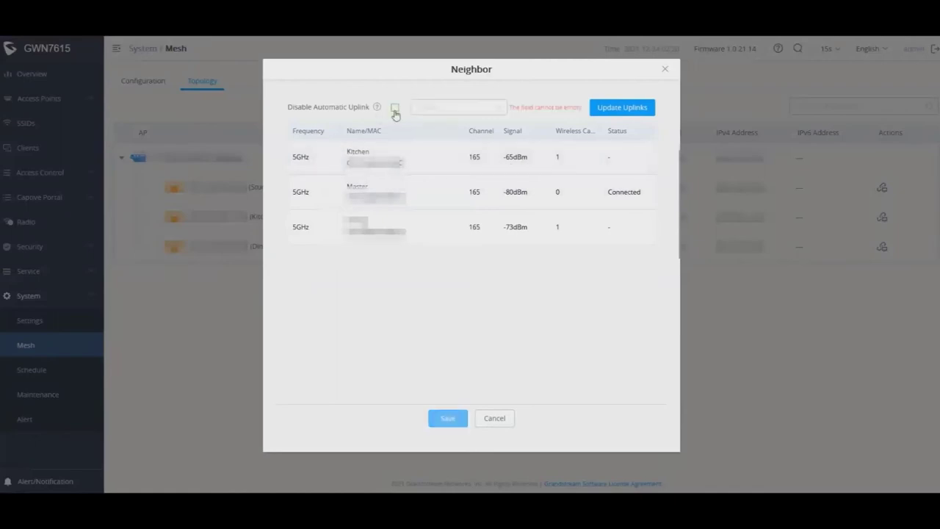
click(503, 110)
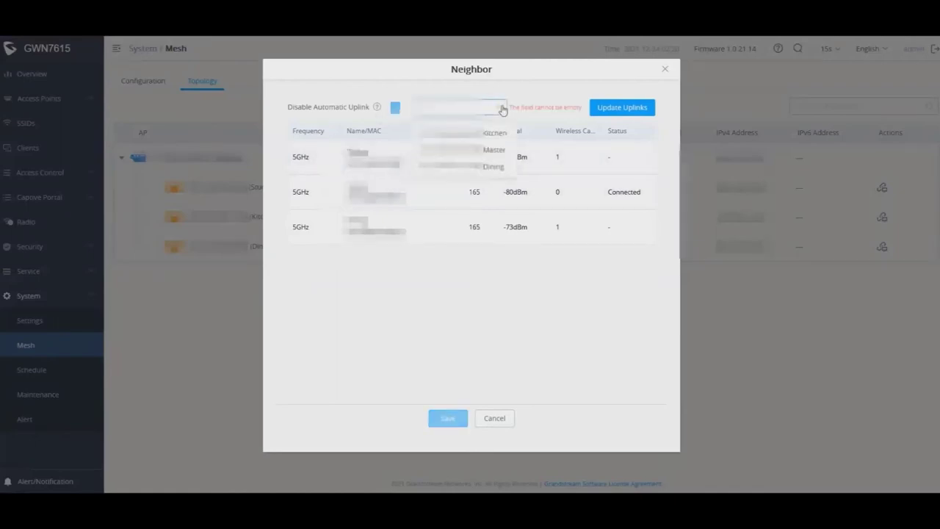
click(485, 135)
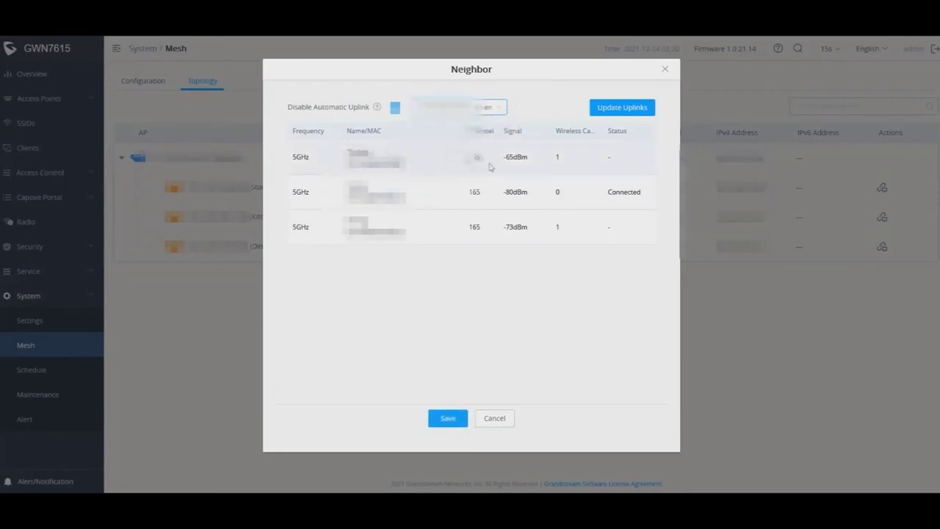
Step: Update the Study access point's uplinks, then save and apply the pending mesh changes
drag(525, 158, 483, 157)
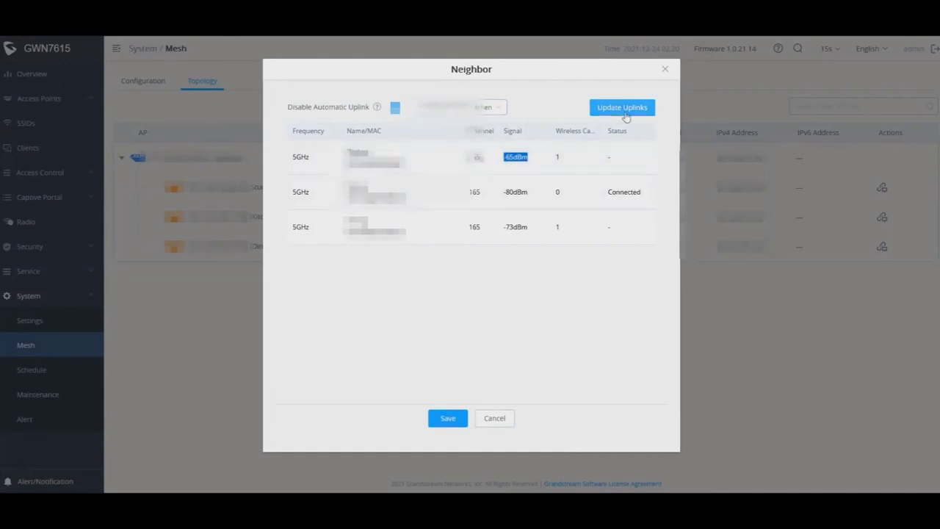
click(625, 116)
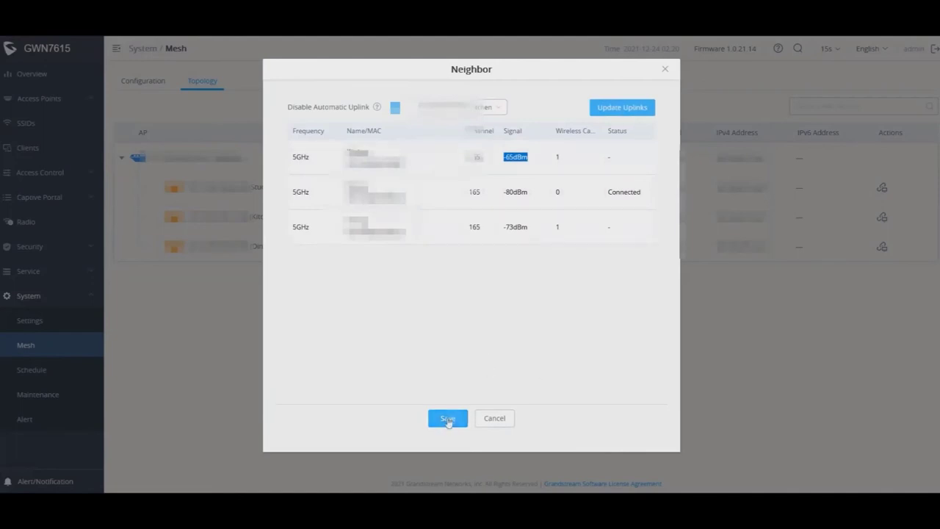
click(445, 419)
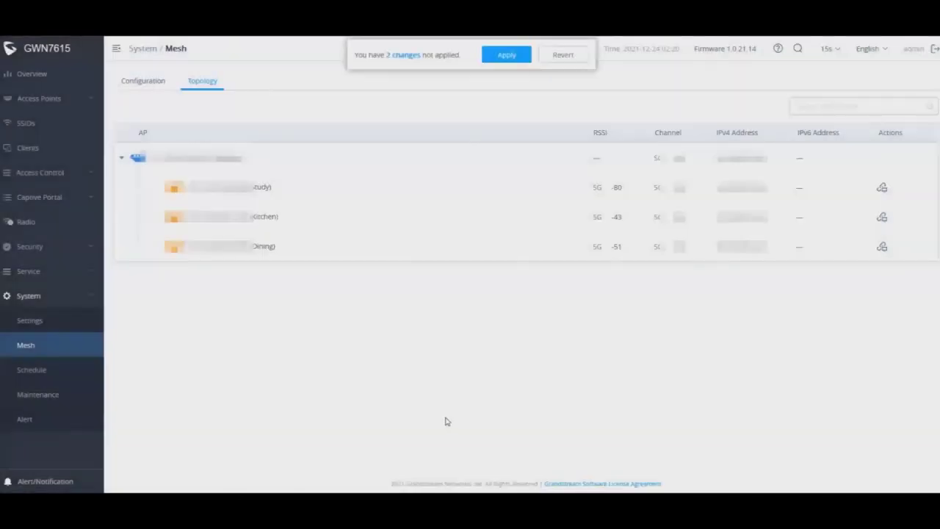
click(505, 56)
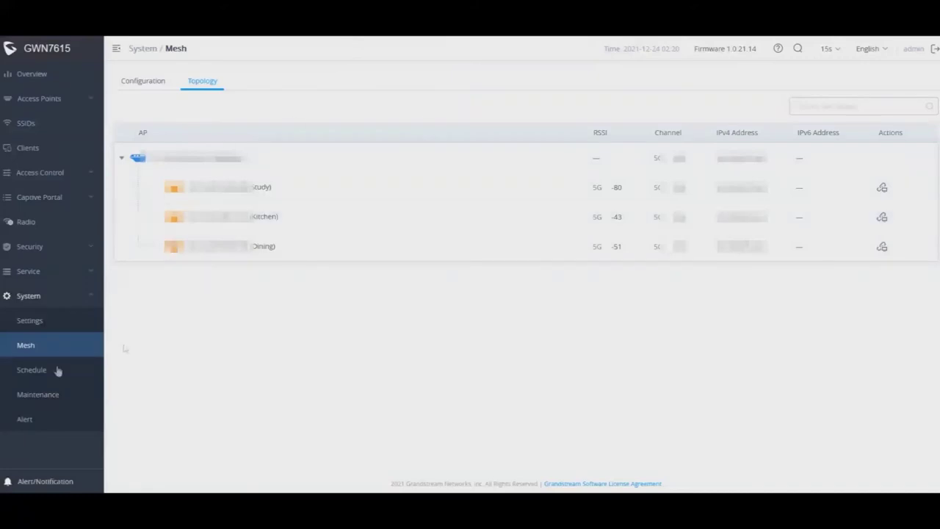
Step: Reload the mesh topology, view the mesh configuration, and check the access points on the status page
click(31, 372)
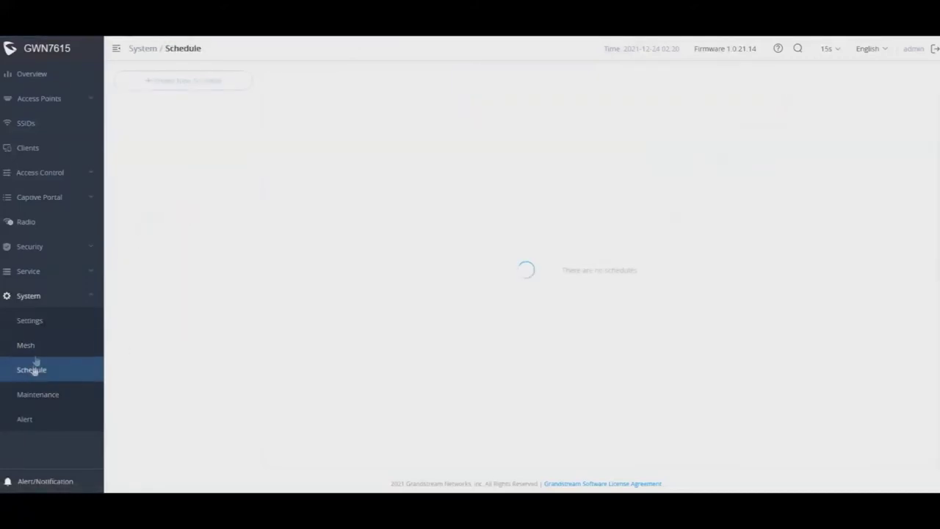
click(35, 353)
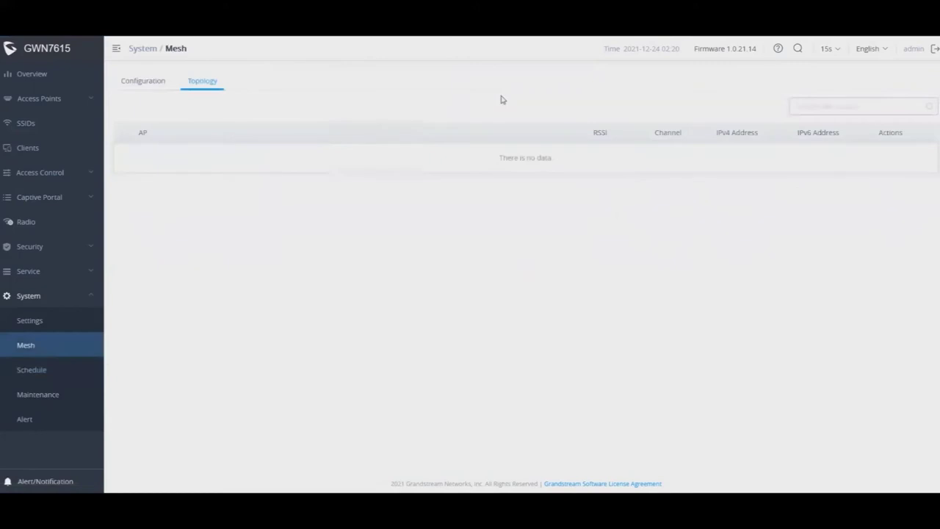
click(155, 83)
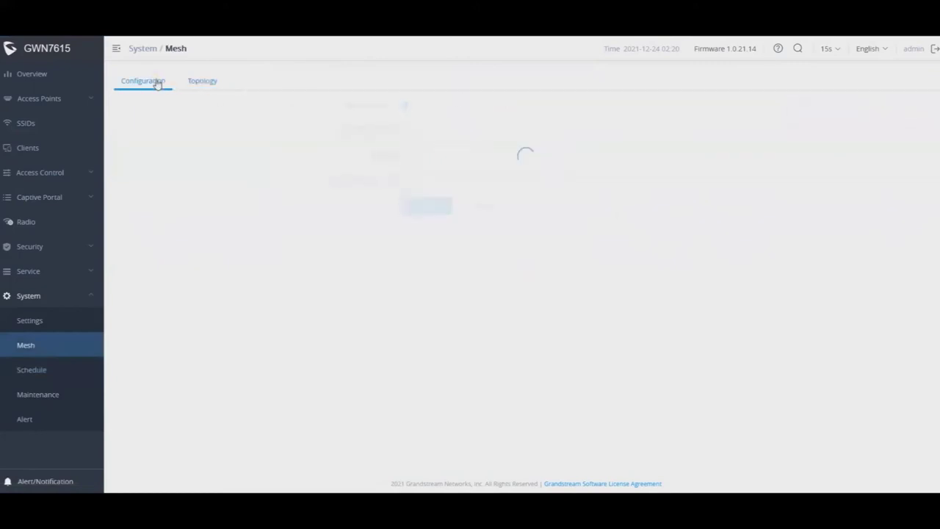
click(42, 99)
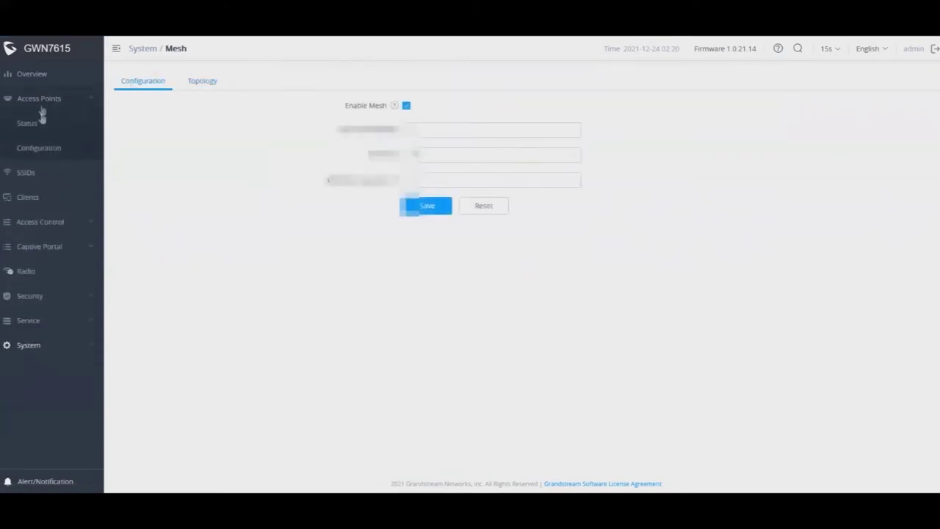
click(39, 125)
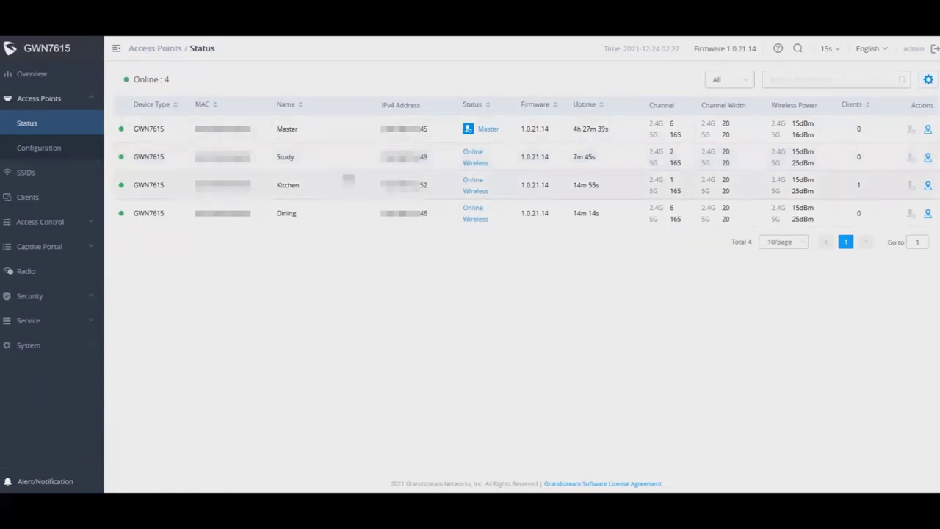
Step: Expand the Master and Kitchen access points in the mesh topology to examine the wireless cascade
click(31, 345)
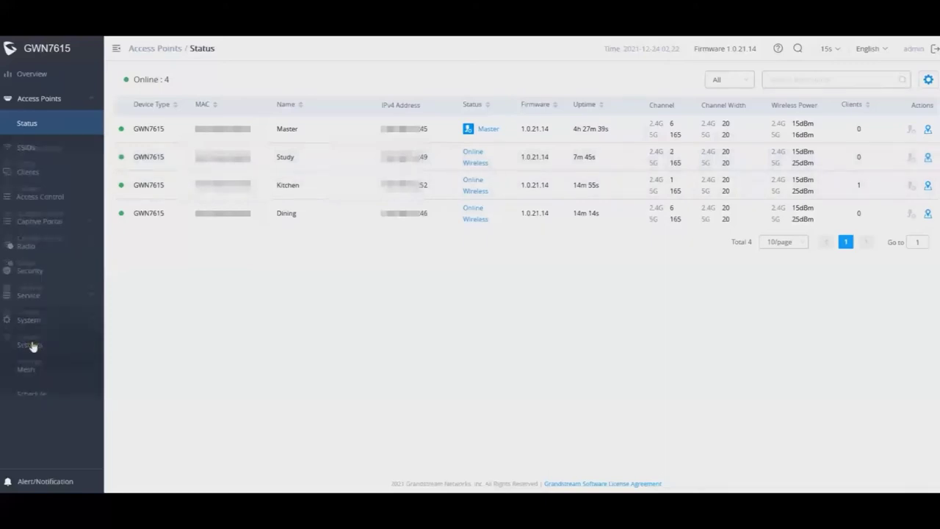
click(39, 346)
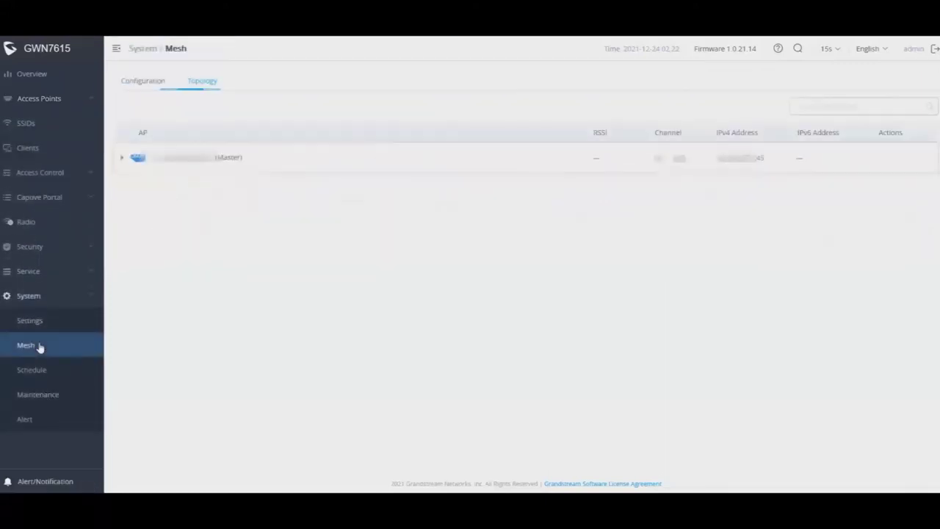
click(123, 159)
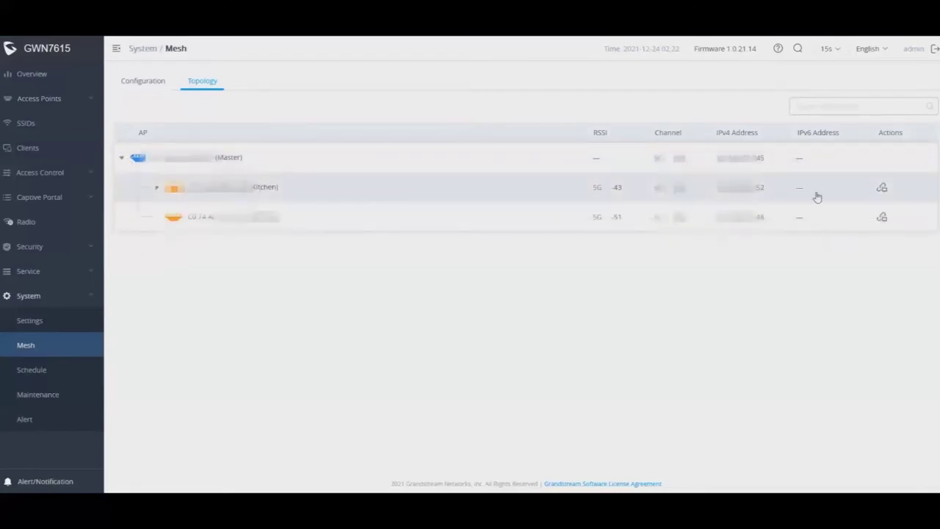
click(156, 189)
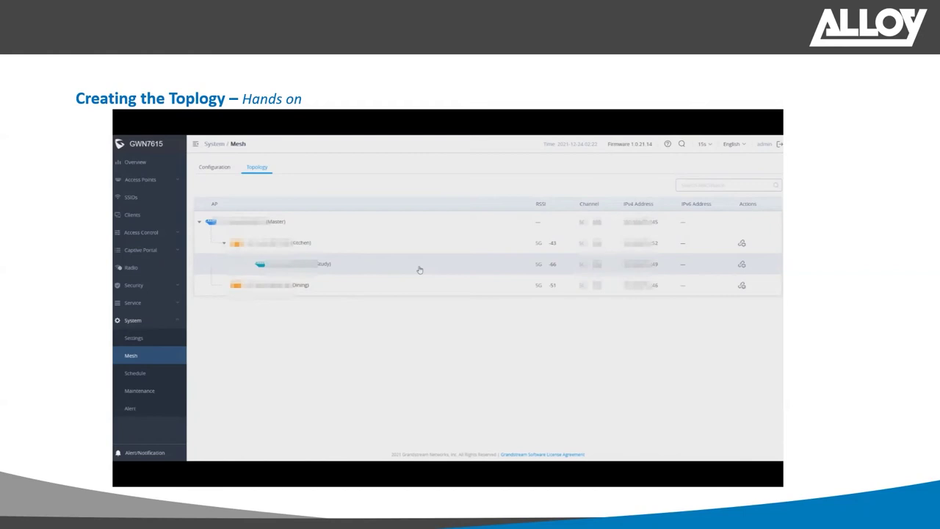
key(Right)
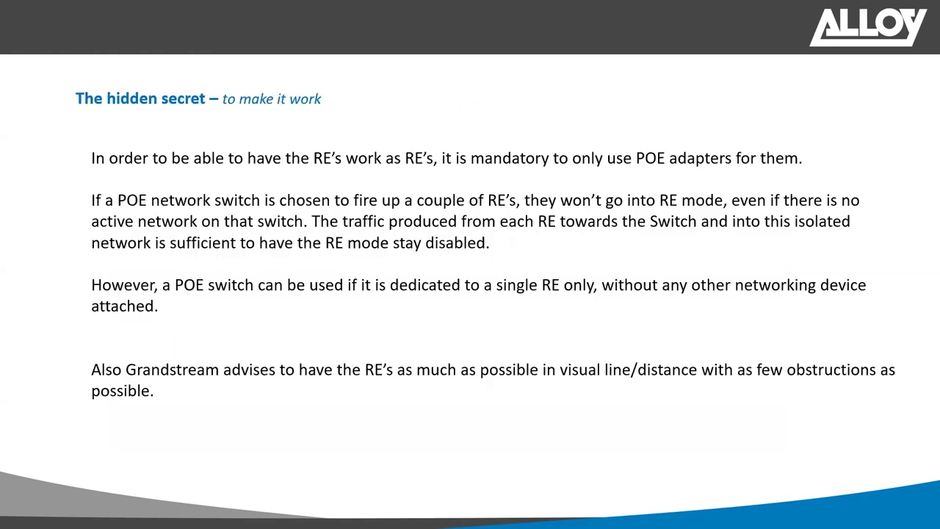